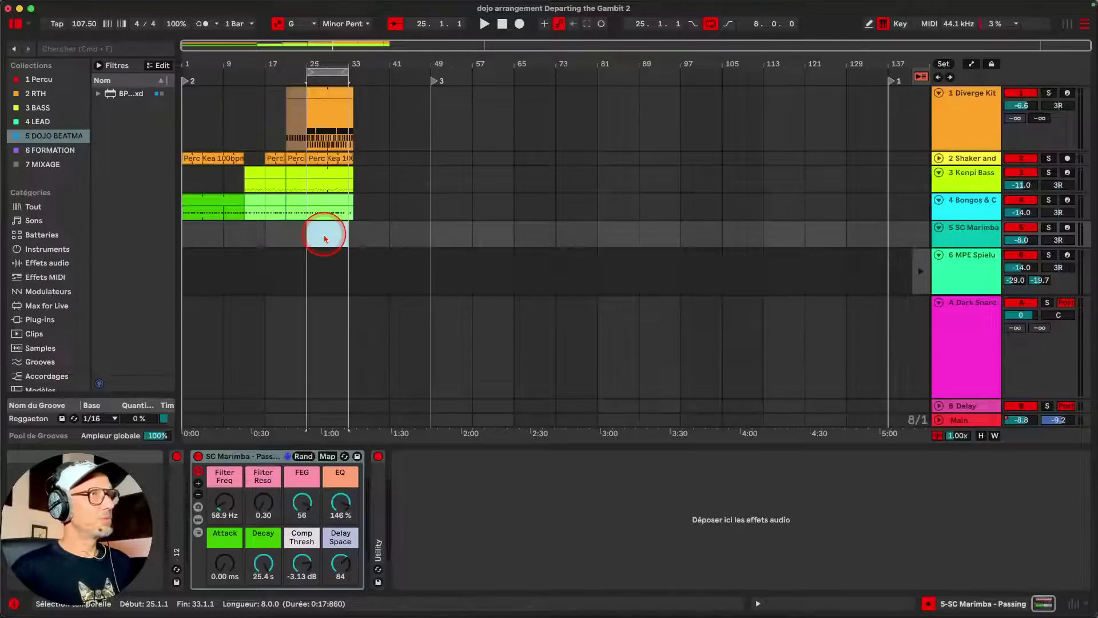
Toggle the arrangement loop switch and set the loop to the four bars from bar 25 to bar 29
click(711, 24)
click(710, 24)
click(710, 24)
click(711, 24)
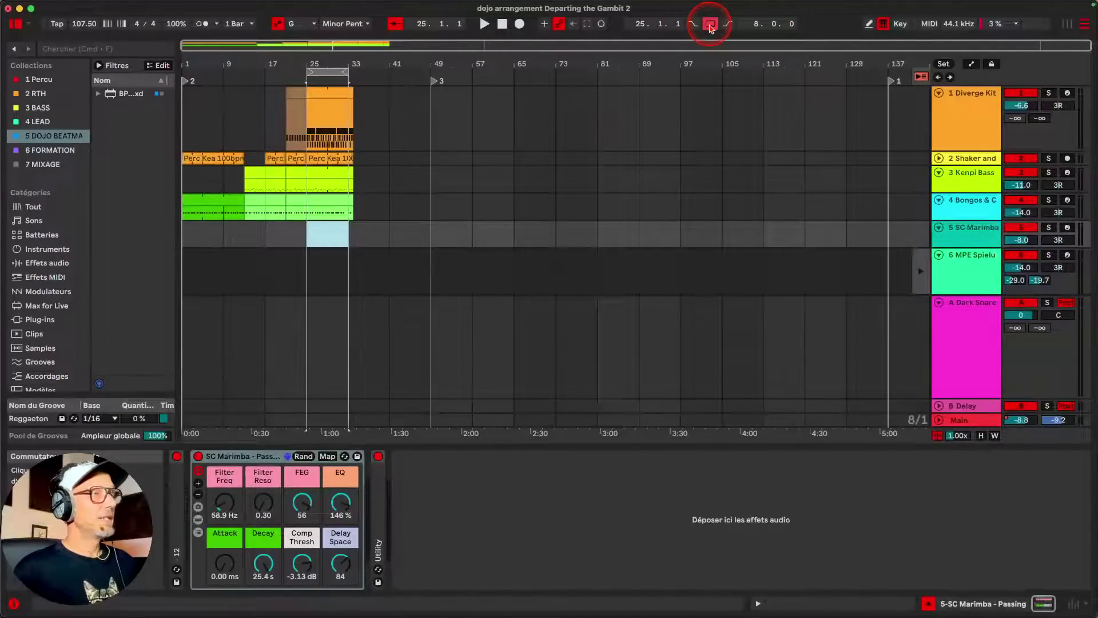
drag(307, 53, 535, 73)
key(space)
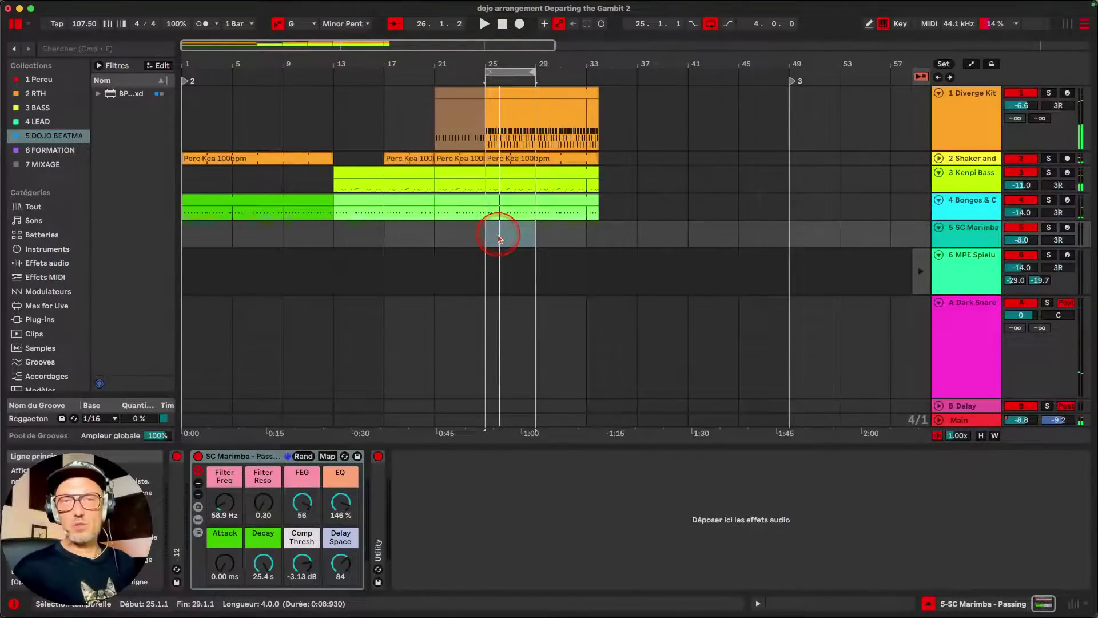
Enable punch-in and punch-out for the bar 25 to 29 region and turn looping off
click(693, 24)
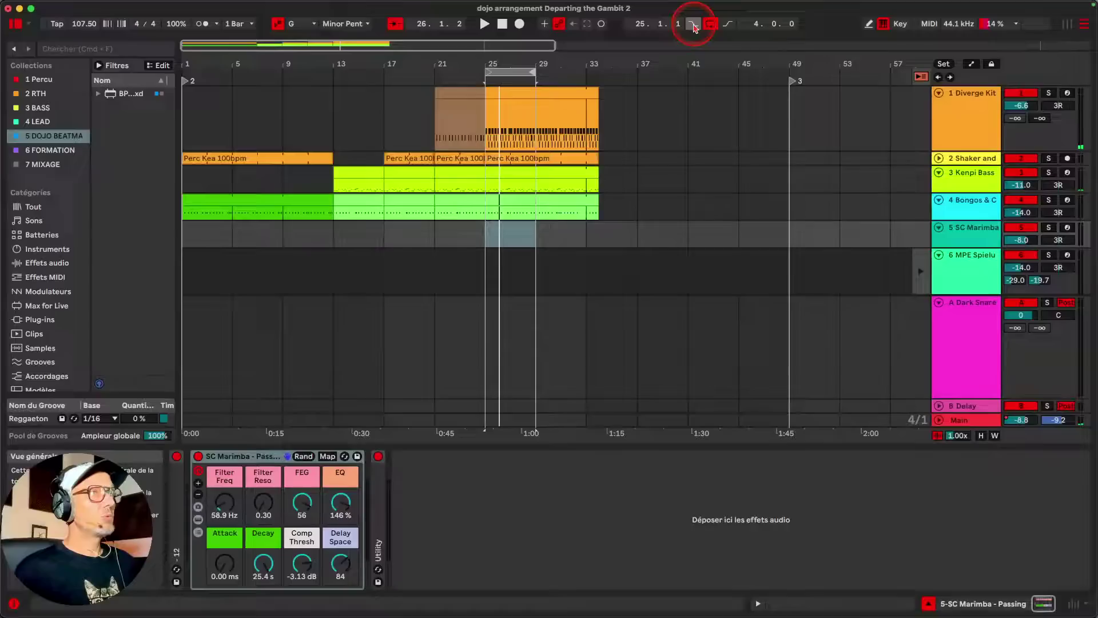
click(723, 27)
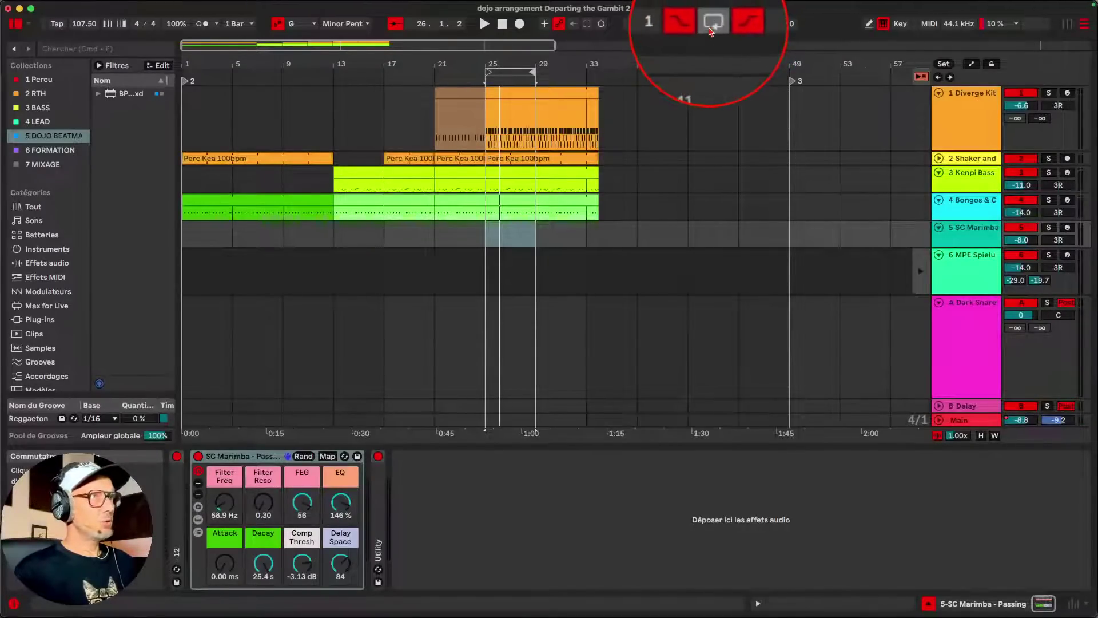
click(554, 130)
Collapse the 6 MPE Spieluhr track so the 7 Audio track sits close below the other tracks
scroll(564, 160, down, 4)
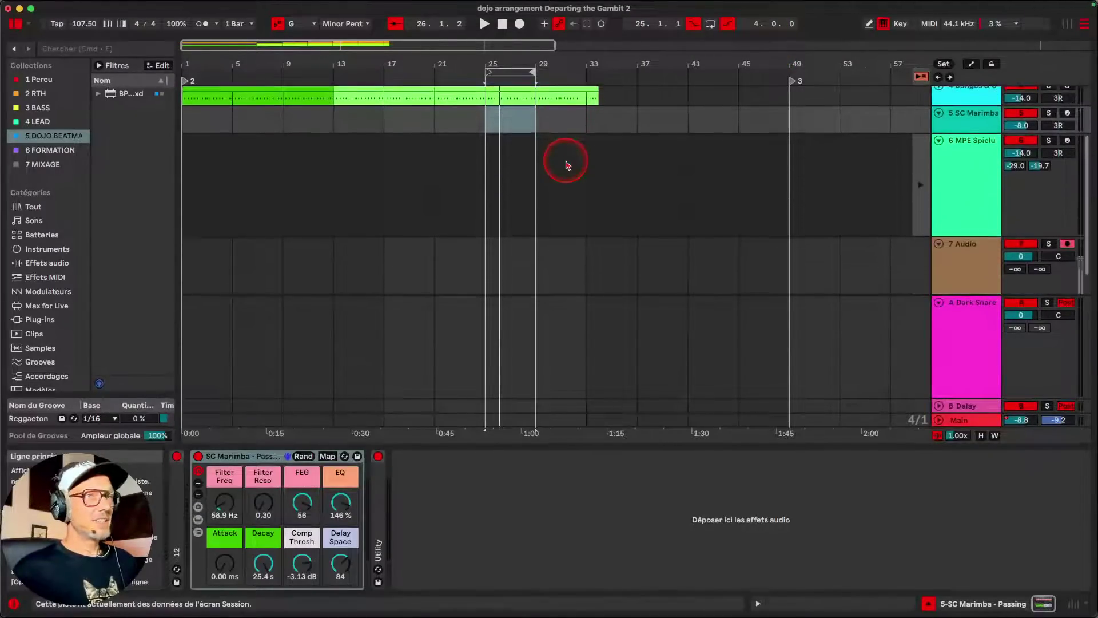
drag(946, 237, 956, 144)
scroll(654, 118, up, 3)
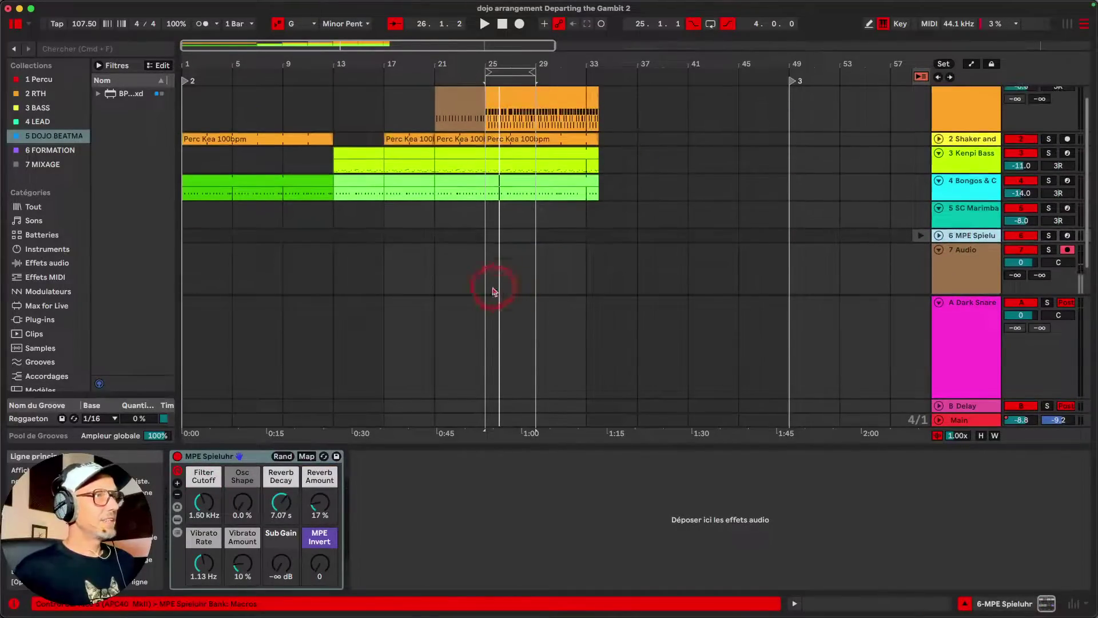
Record on the 7 Audio track starting from bar 21, punching in over bars 25 to 29, and stop after the region ends
click(475, 262)
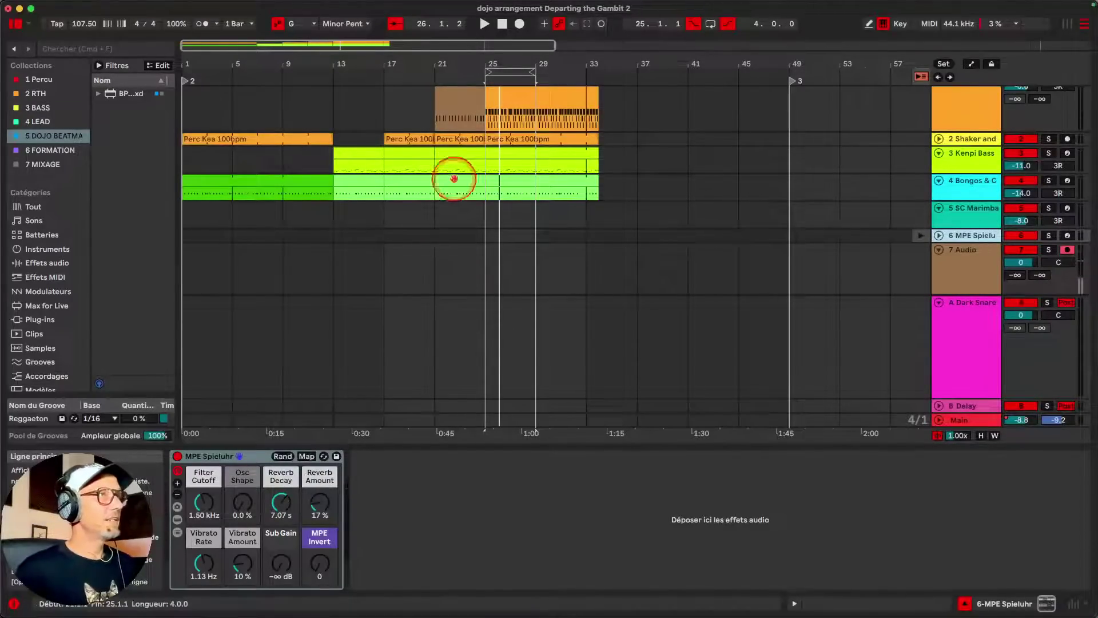
click(450, 260)
click(520, 24)
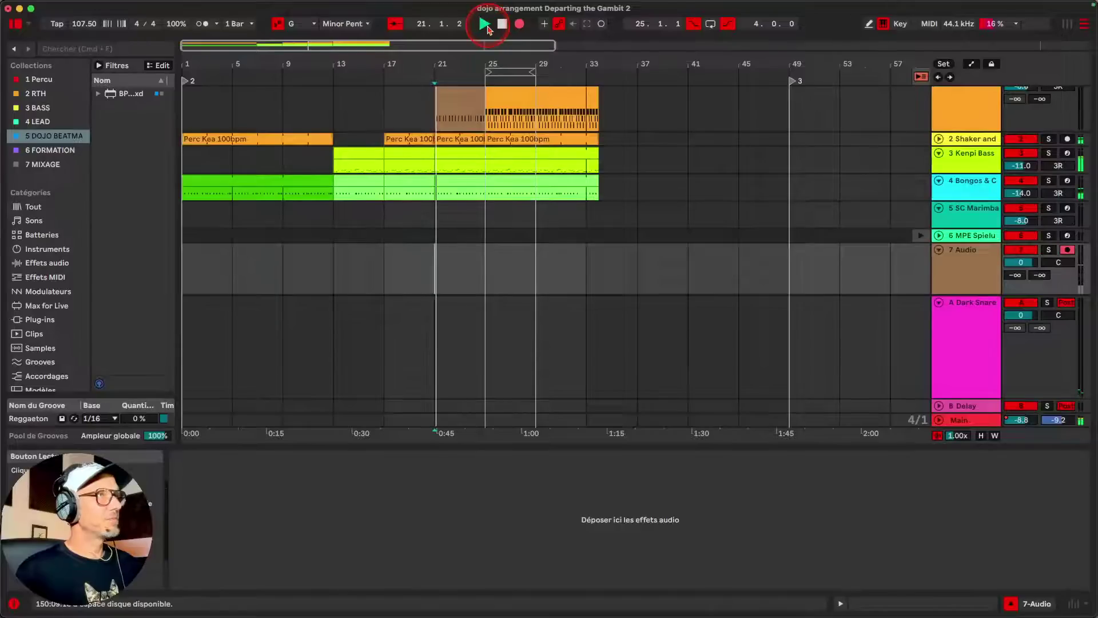
click(450, 280)
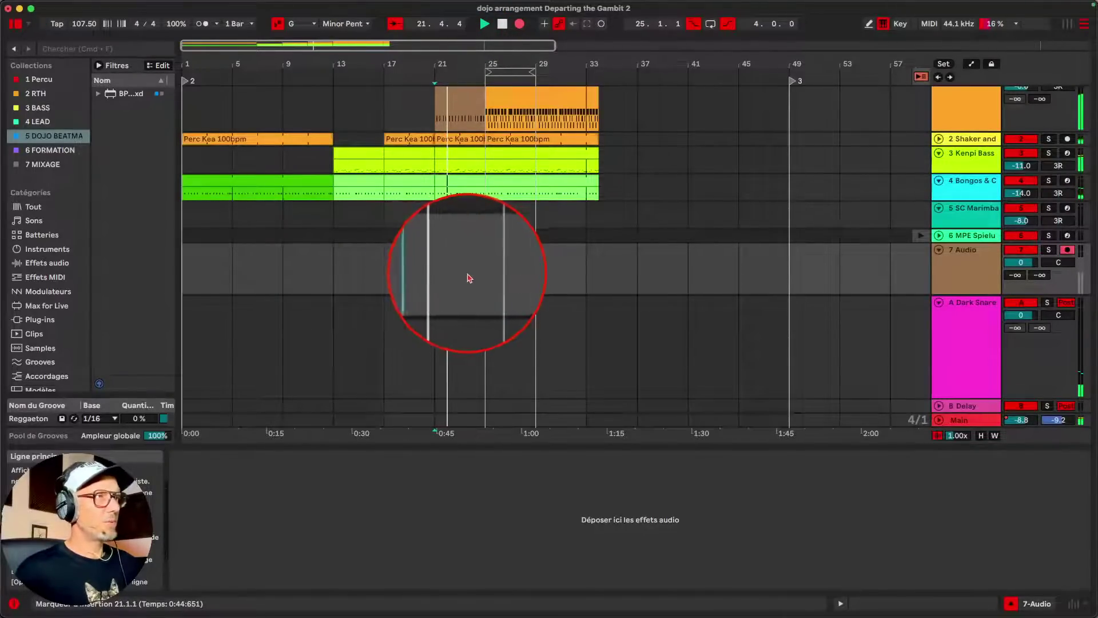
drag(510, 59, 438, 72)
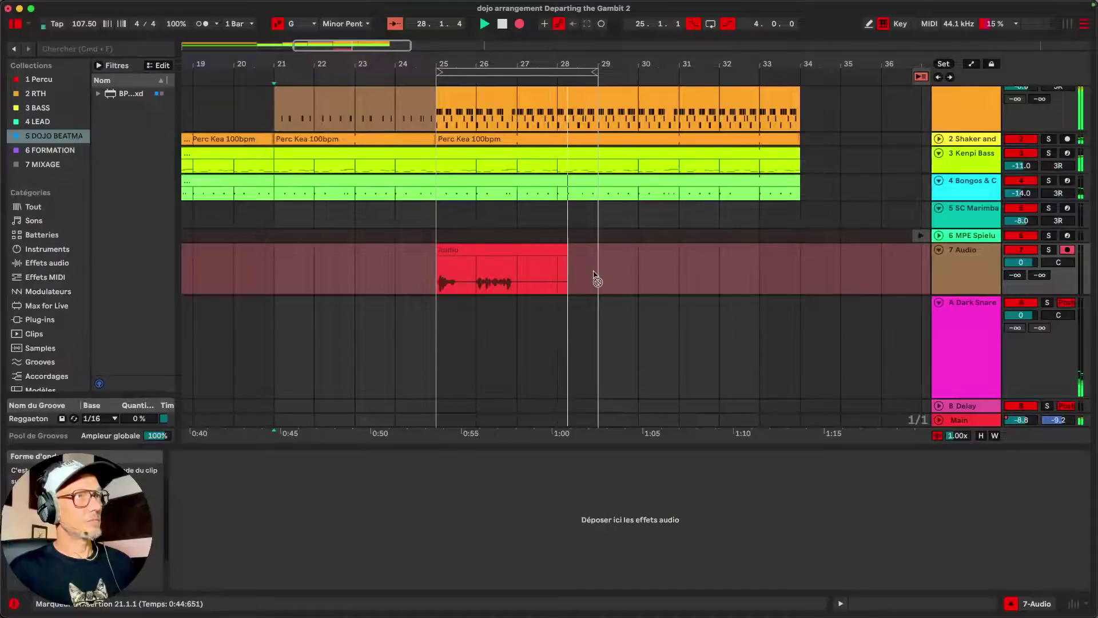
click(655, 279)
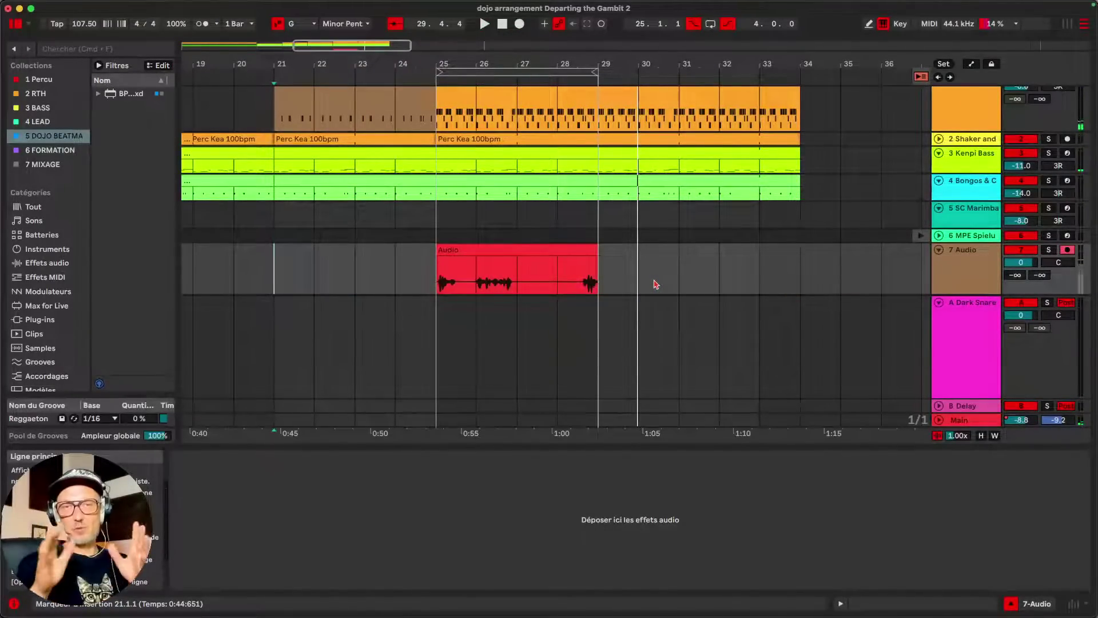
Turn off punch-in and punch-out and select the loop region spanning bars 25 to 29
click(693, 23)
click(729, 24)
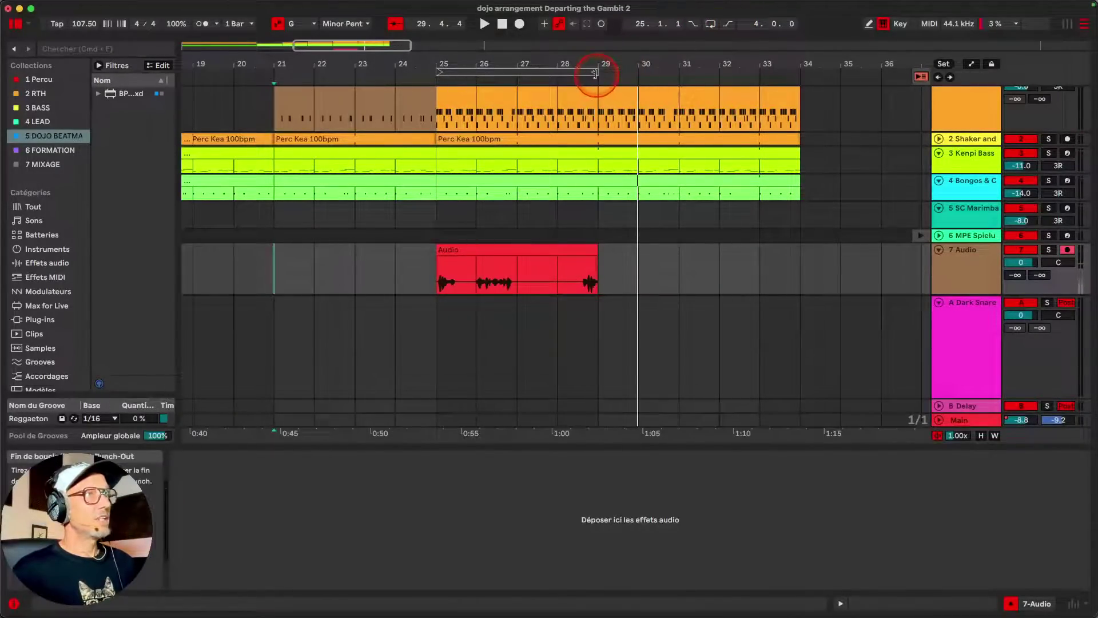
mouse_move(595, 73)
mouse_down()
mouse_move(483, 78)
mouse_move(594, 74)
mouse_up()
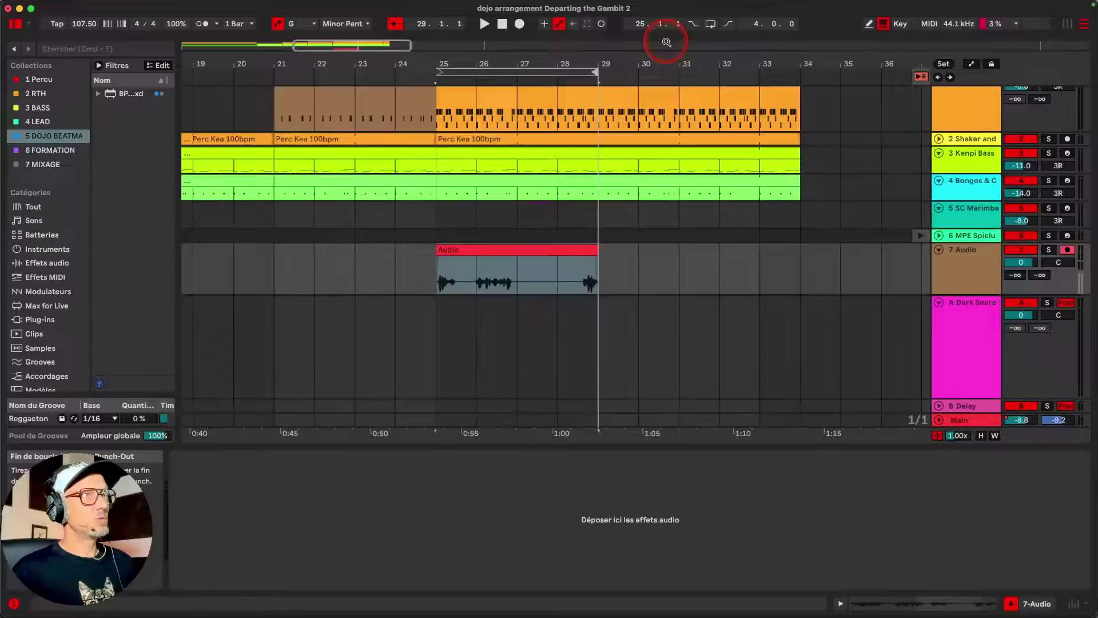
click(710, 26)
click(710, 26)
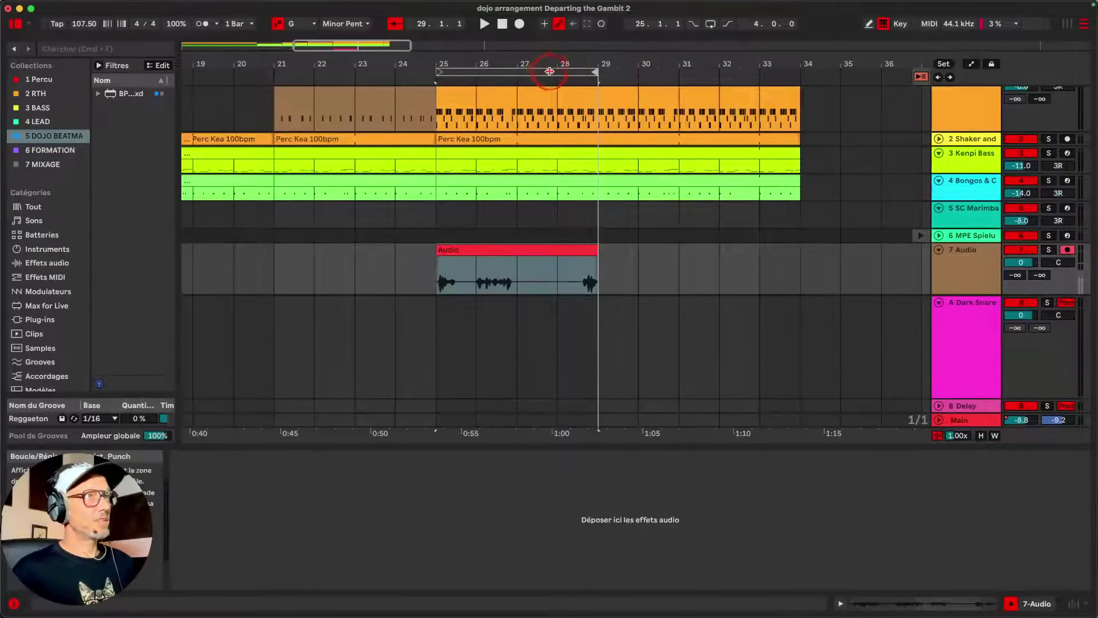
drag(549, 71, 574, 73)
Switch punch-in and punch-out on and back off, and enable looping for the bar 25 to 29 region
click(463, 266)
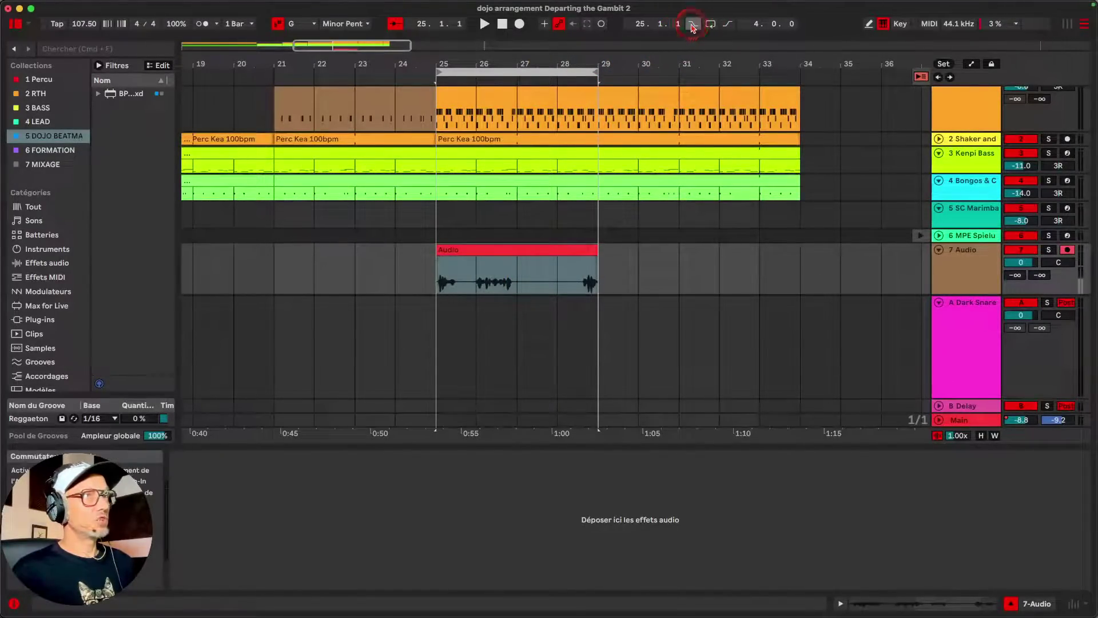
click(728, 25)
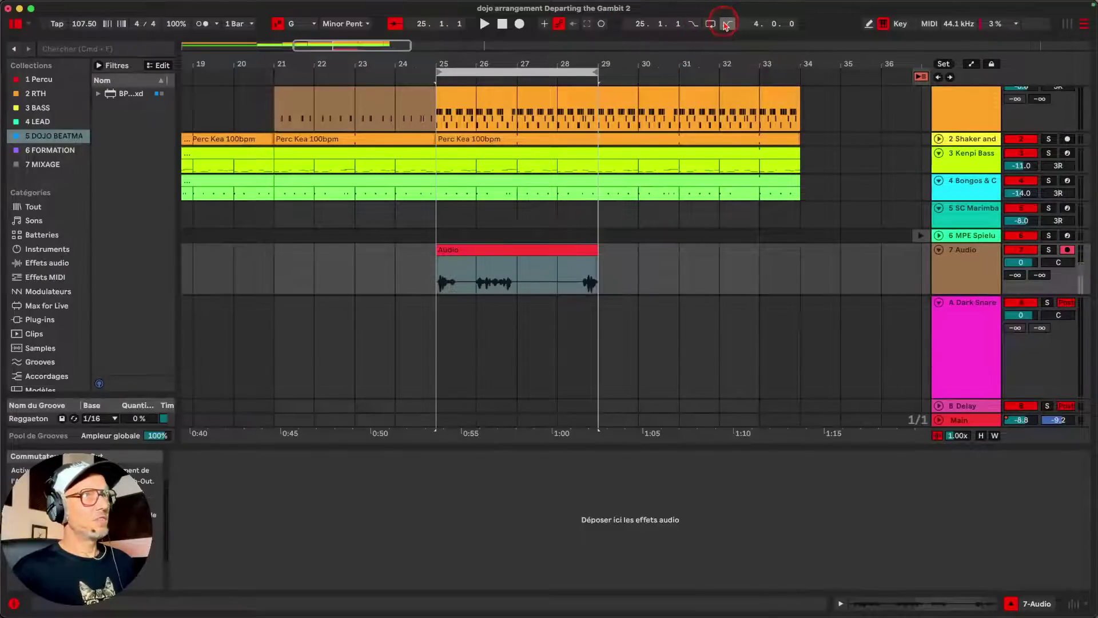
click(690, 30)
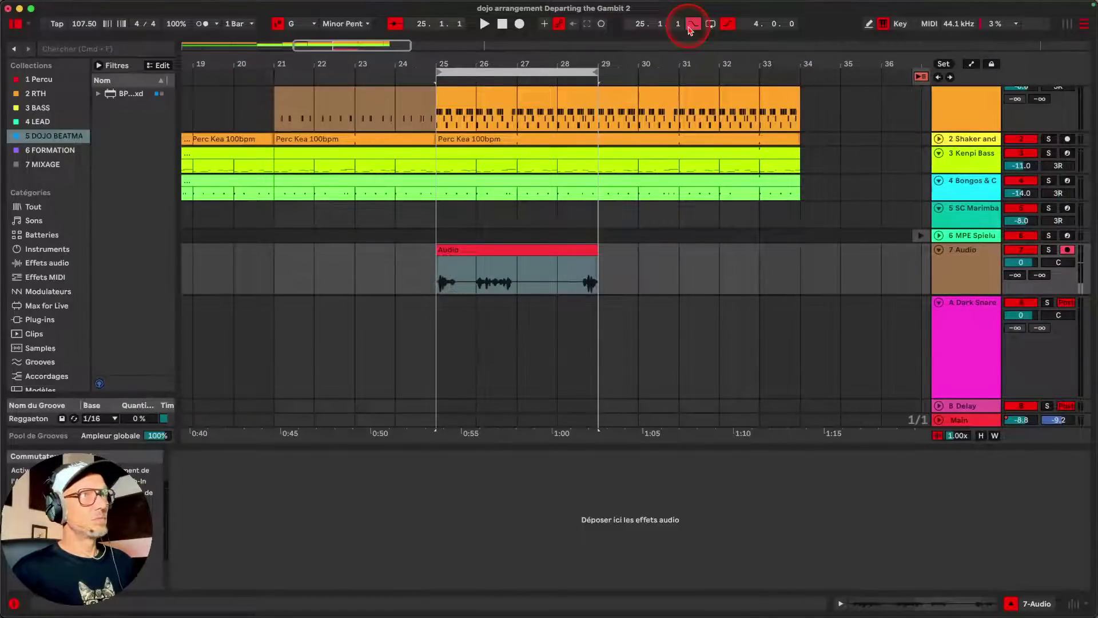
click(724, 25)
click(712, 25)
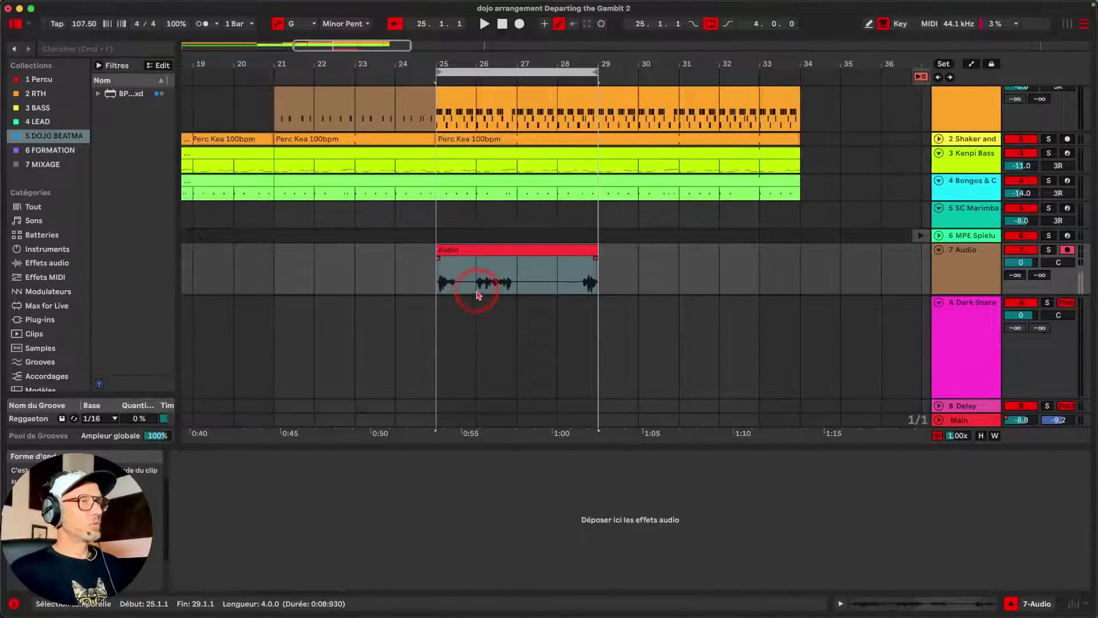
Shorten the loop to one bar starting at bar 25 and delete the recorded clip on the 7 Audio track
click(609, 56)
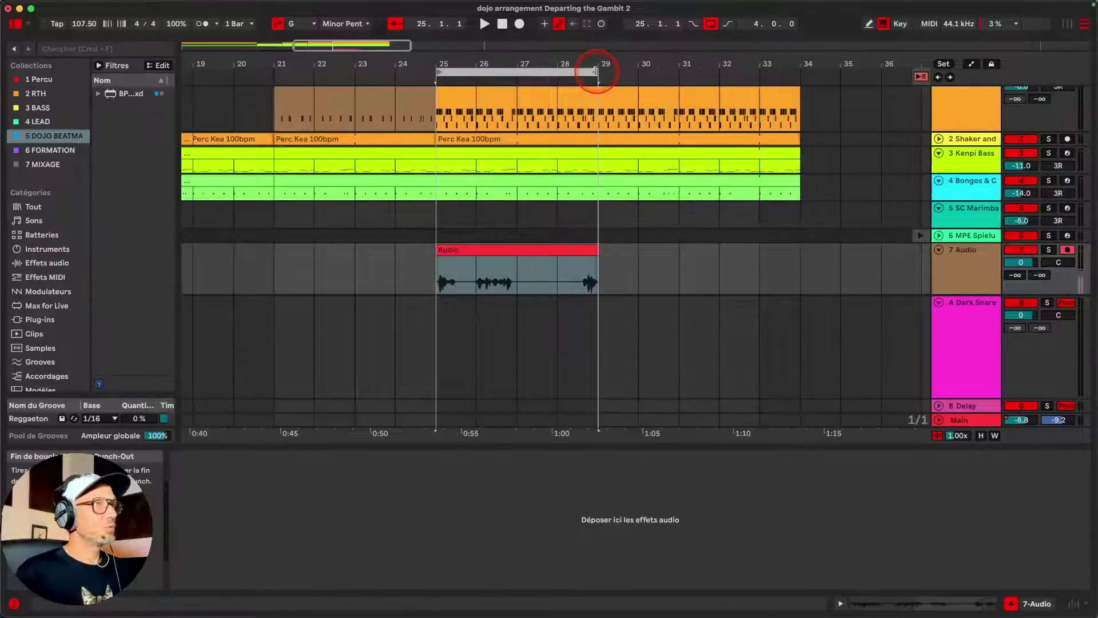
drag(595, 71, 461, 106)
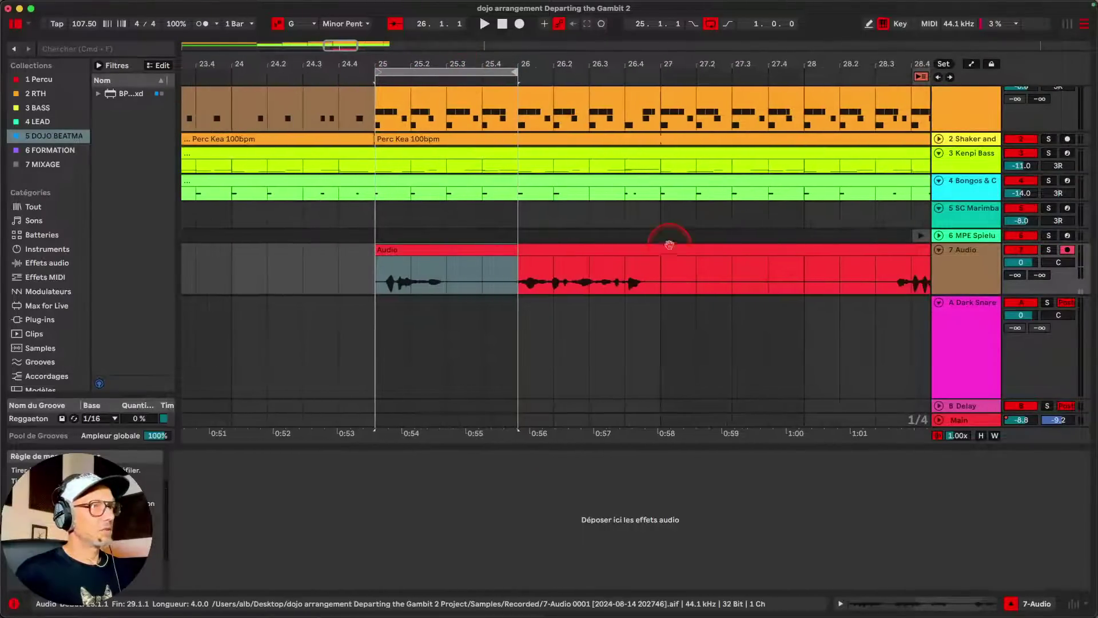
click(661, 252)
key(Delete)
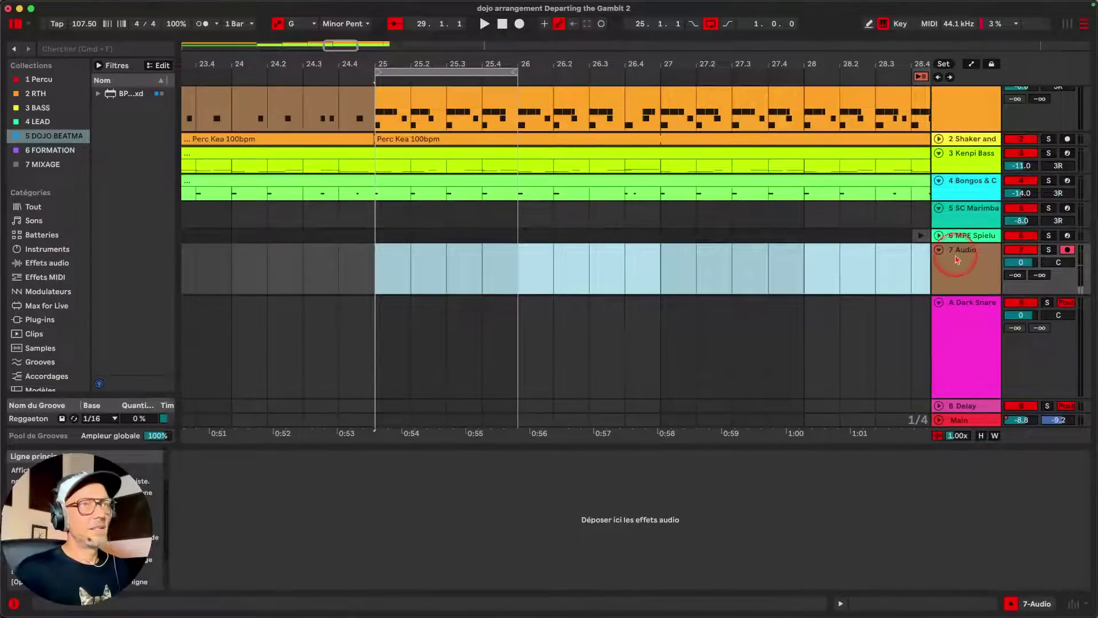
Record several looped takes over bar 25 on the 7 Audio track and stop playback
click(519, 24)
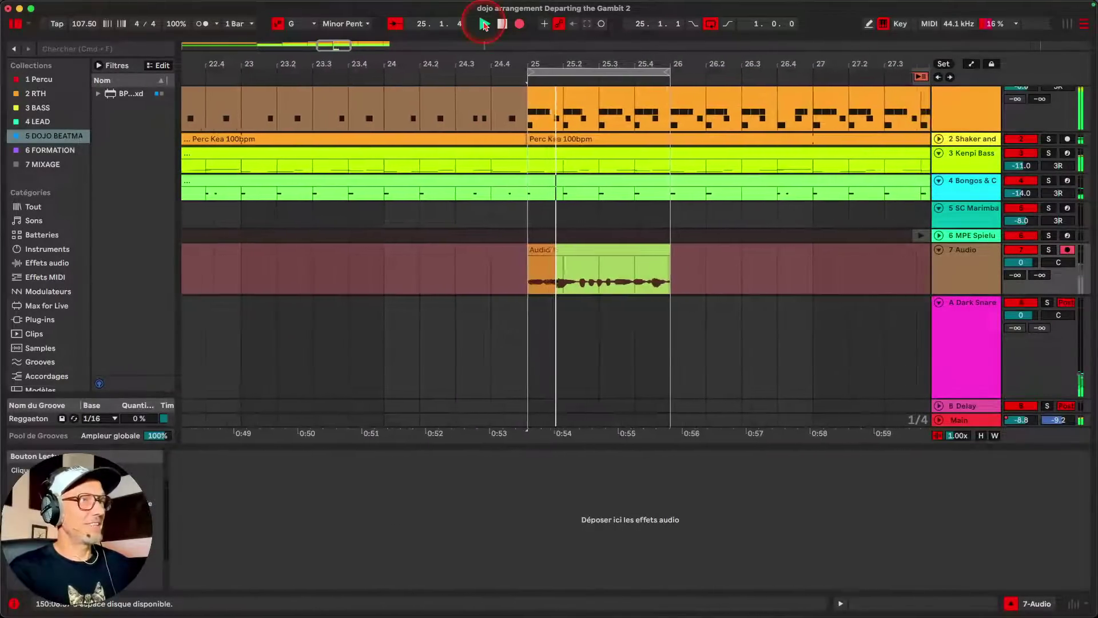
click(483, 25)
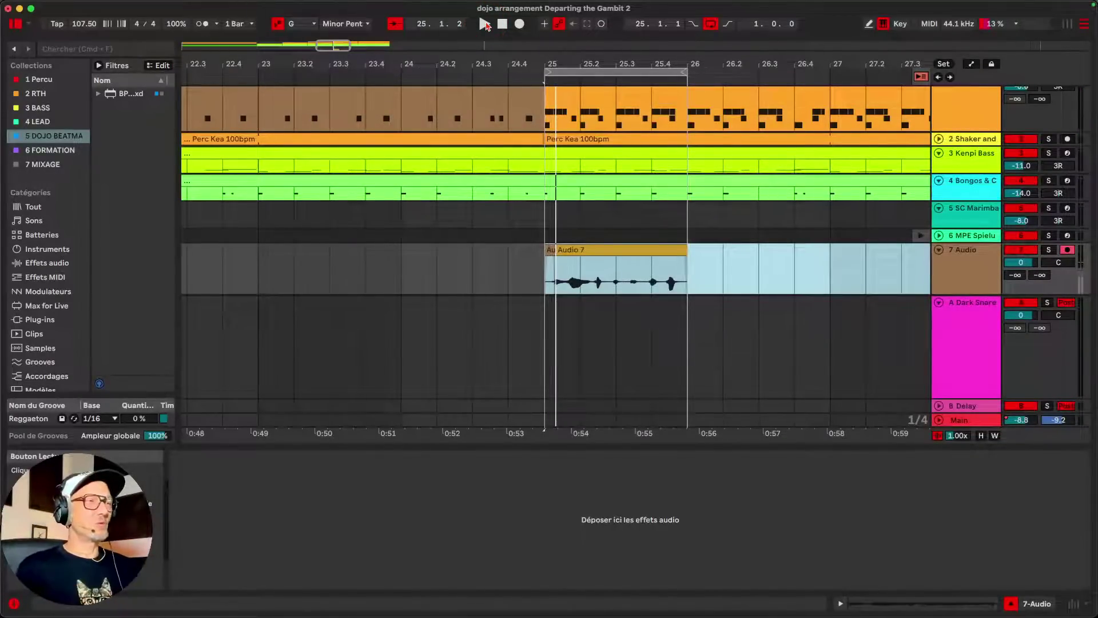
click(714, 284)
Extend the start of the Audio 7 clip back to 25.1.1, replacing the short leftover take at the beginning of the bar
click(552, 255)
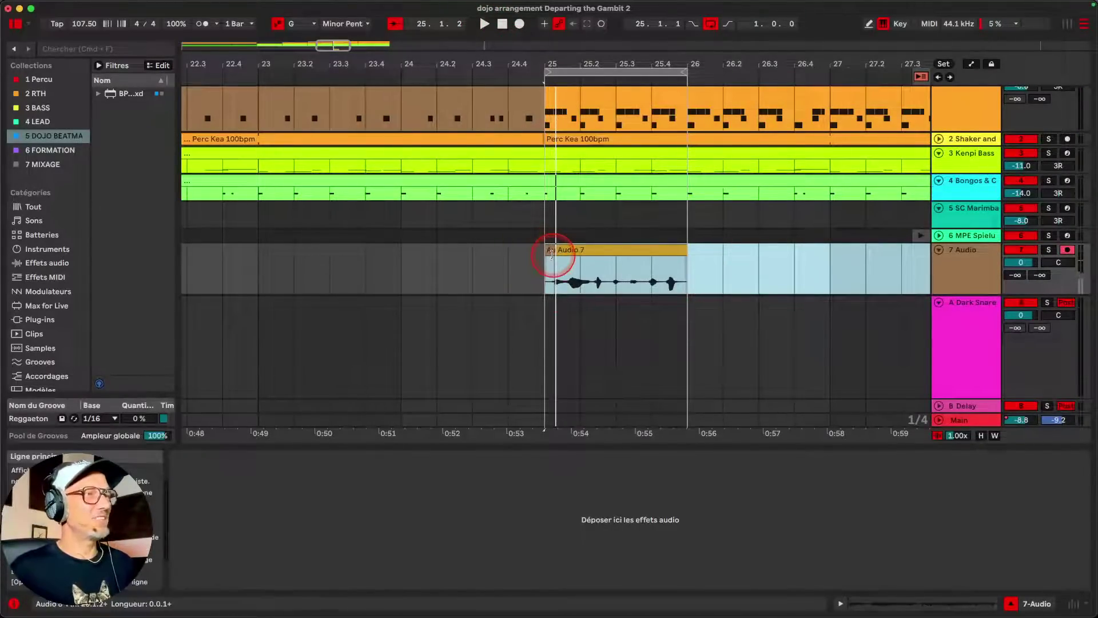
click(551, 249)
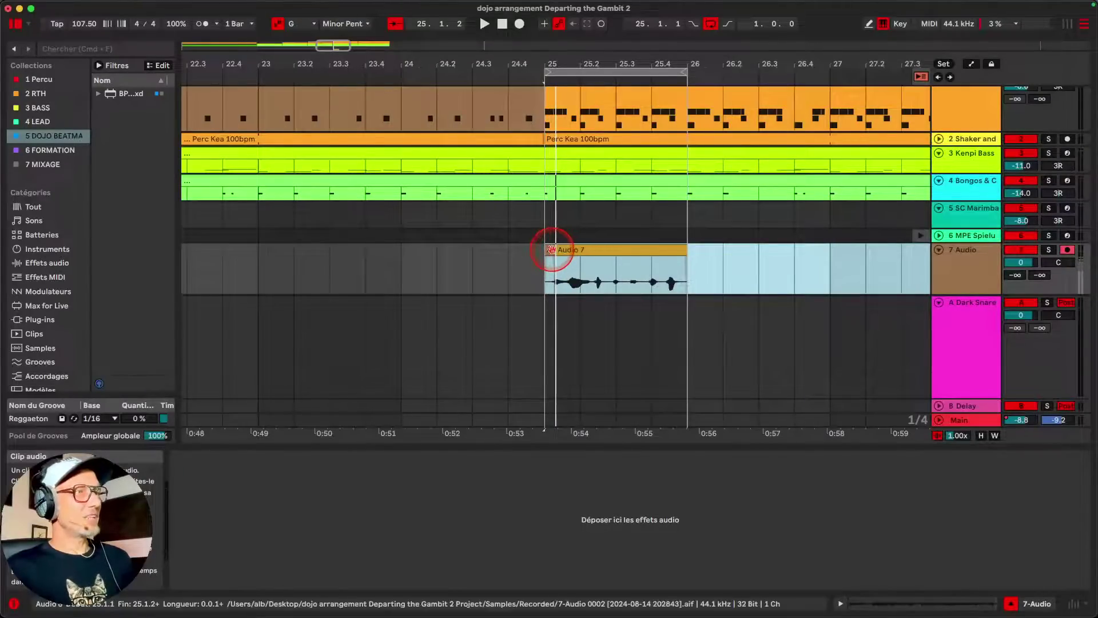
click(555, 250)
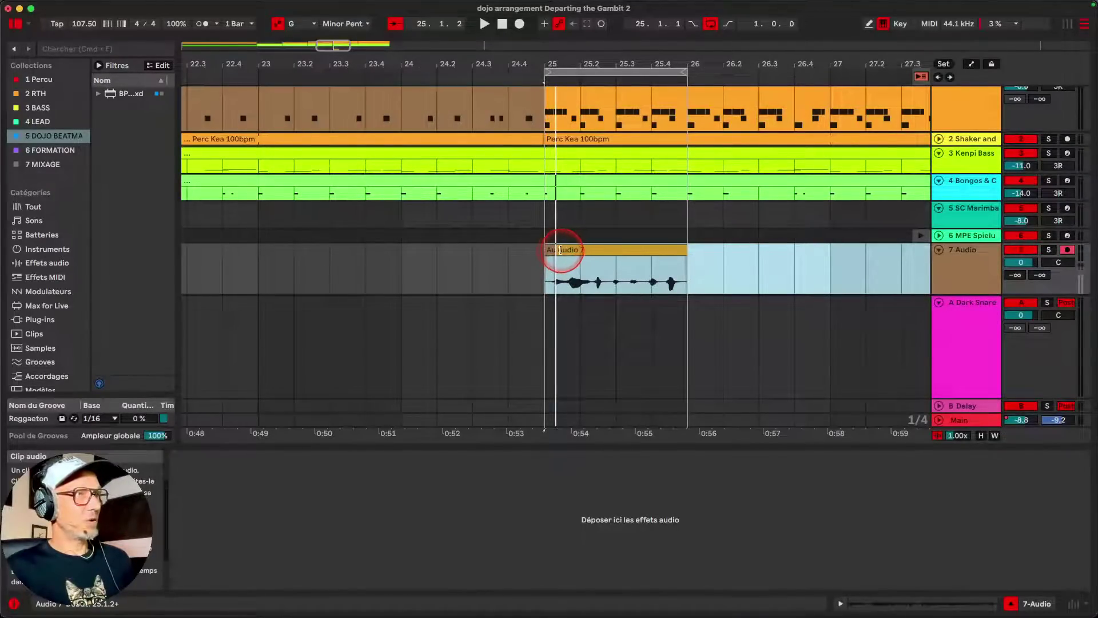
click(561, 250)
click(557, 249)
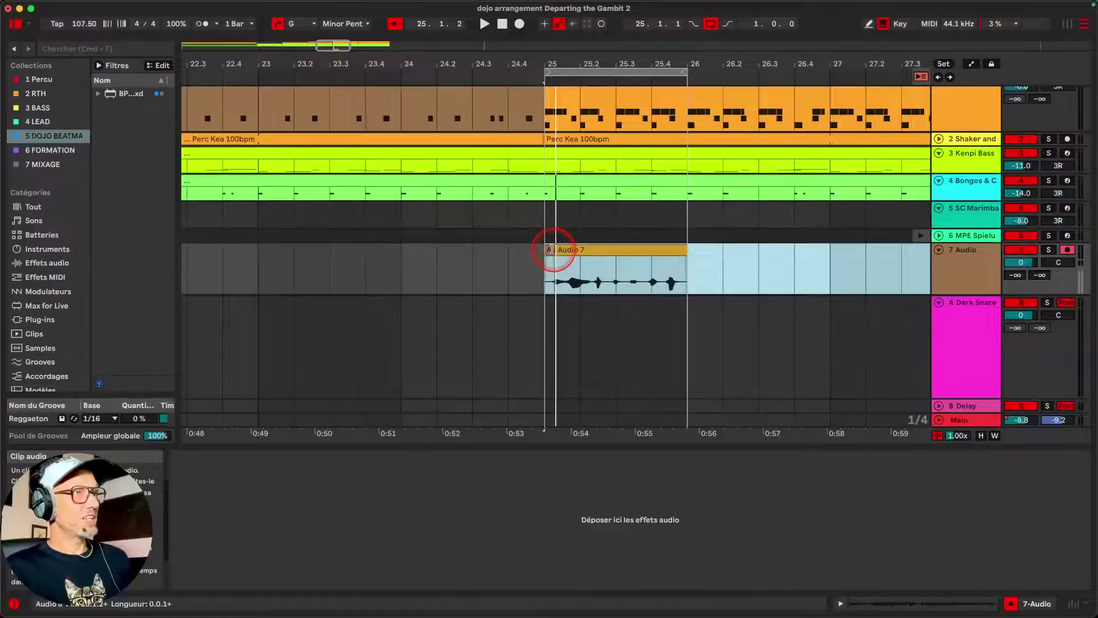
click(576, 250)
drag(550, 270, 556, 266)
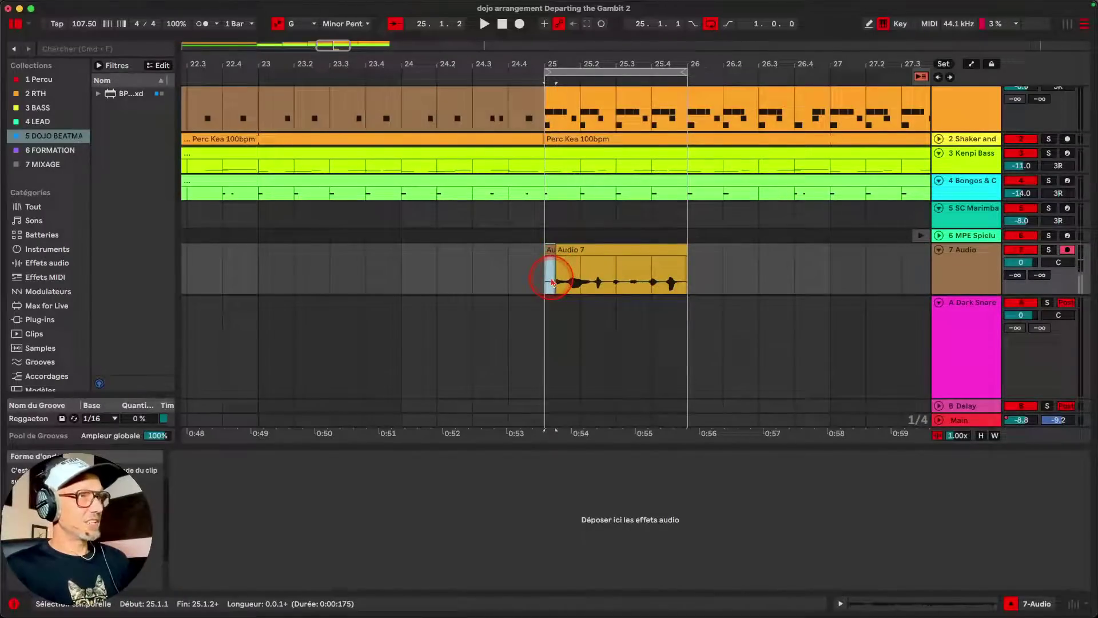
click(555, 249)
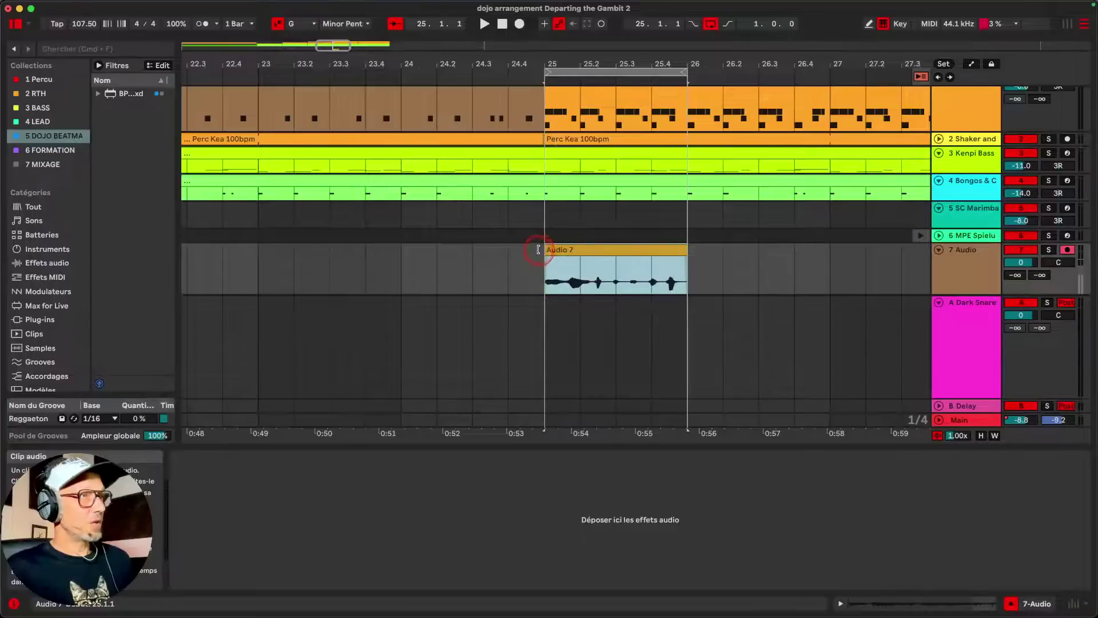
drag(543, 250, 520, 250)
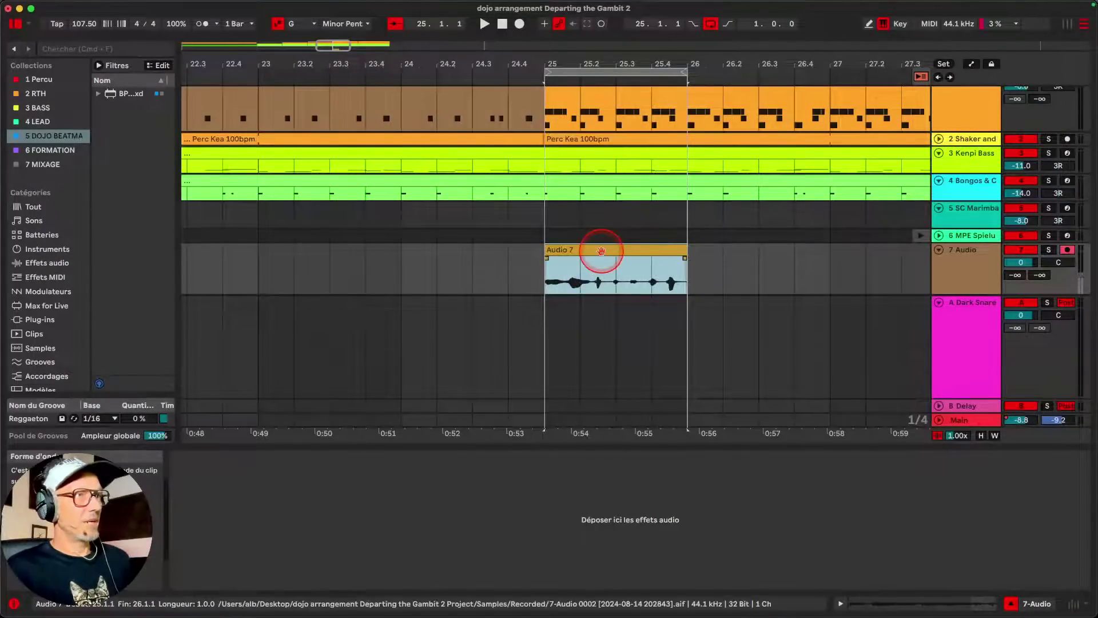
Show the take lanes of the 7 Audio track and hide the device view to make room for them
scroll(878, 257, down, 2)
right_click(959, 227)
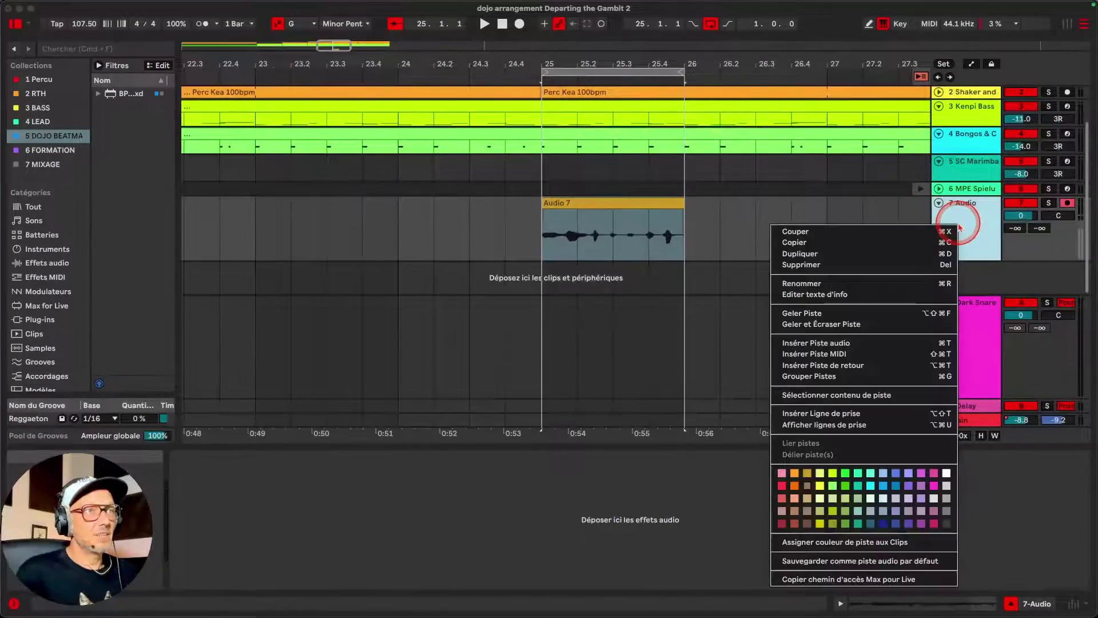
click(845, 425)
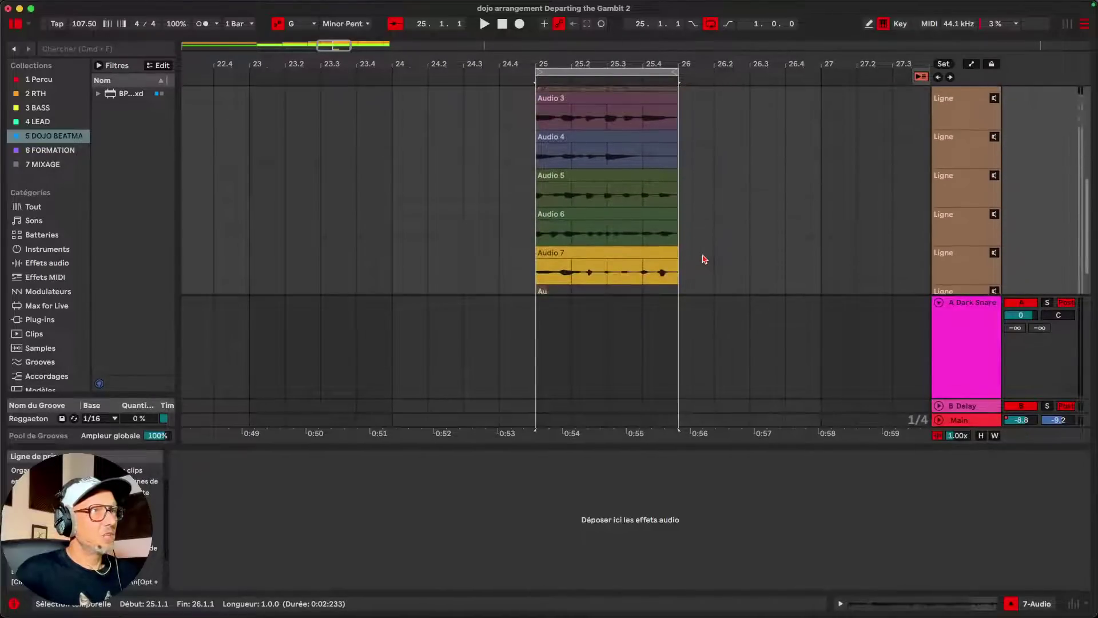
key(super+alt+l)
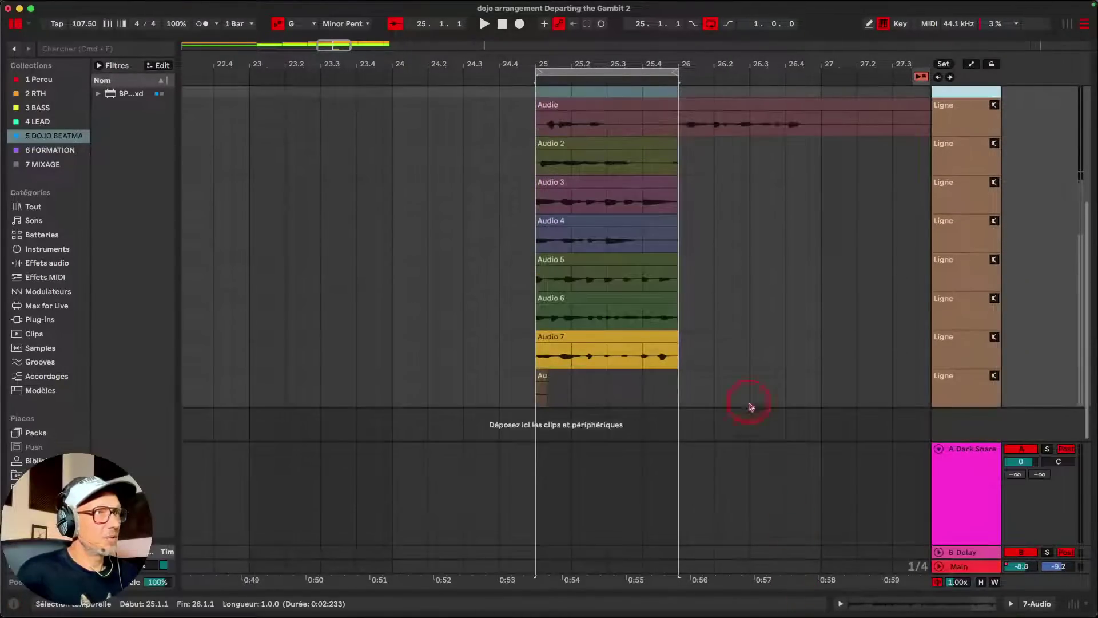
scroll(738, 317, up, 5)
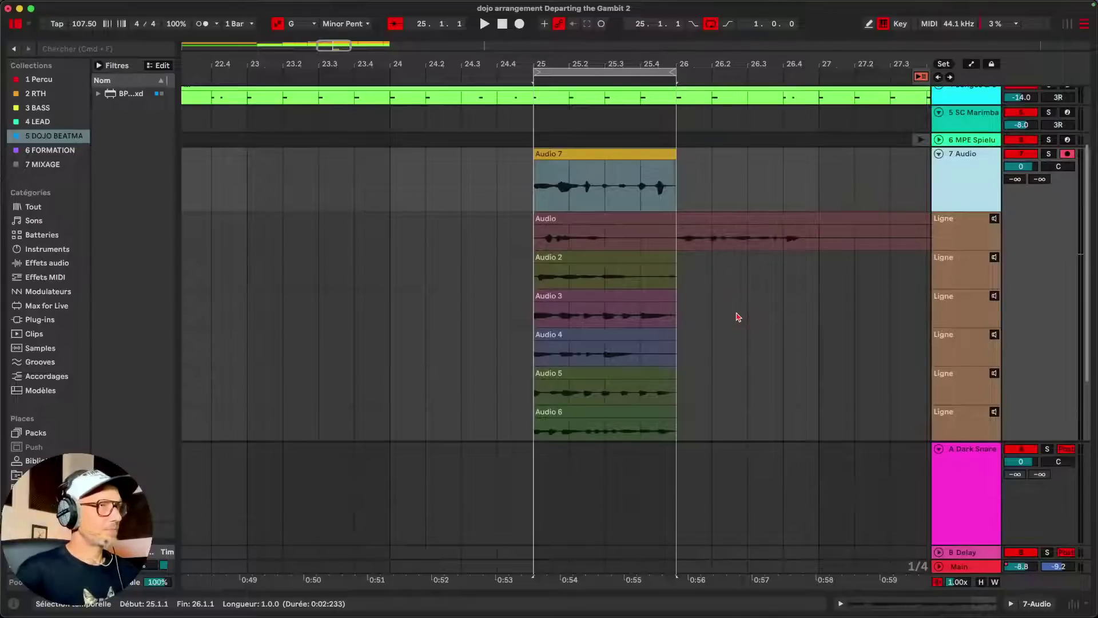
Turn on draw mode and paint the first beat of bar 25 into the comp from the Audio 5 take
click(869, 23)
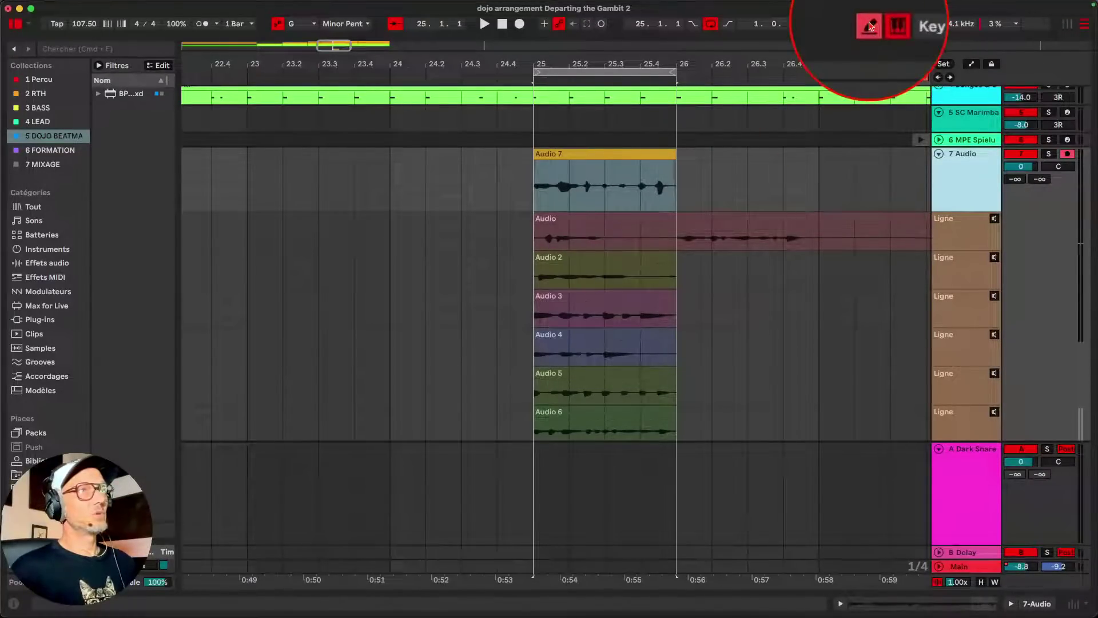
scroll(544, 207, up, 2)
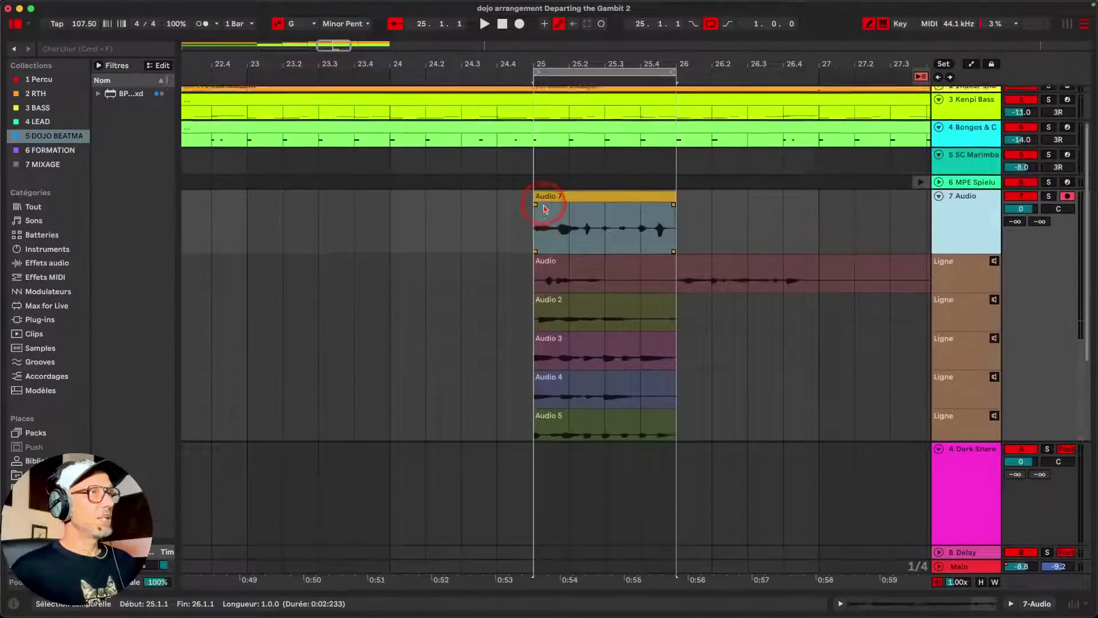
scroll(544, 207, down, 2)
scroll(583, 387, down, 3)
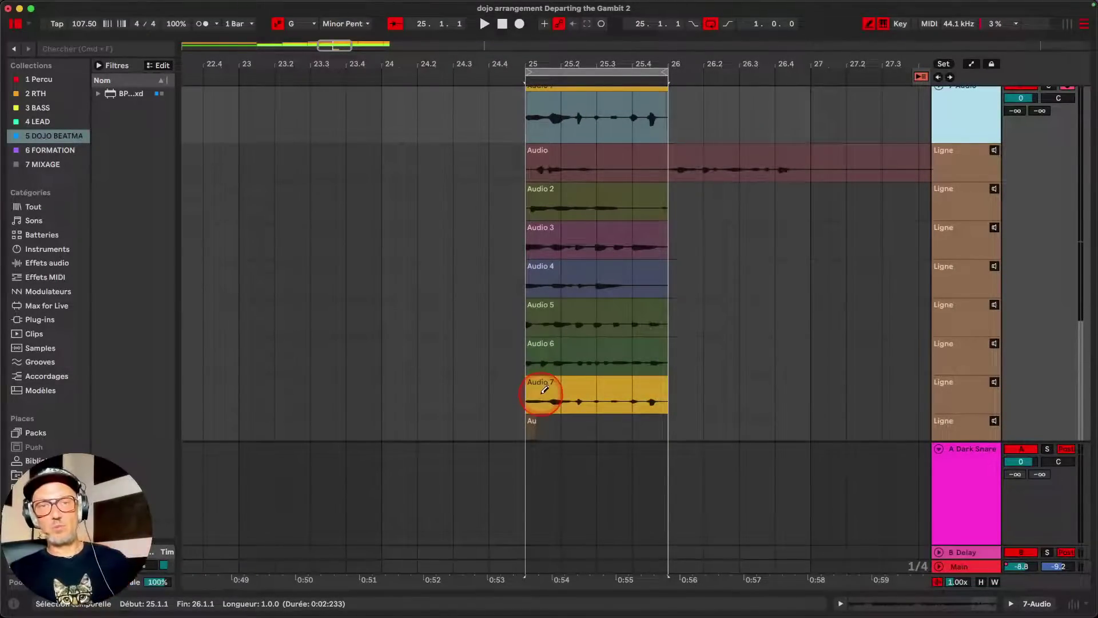
click(546, 321)
drag(532, 301, 557, 305)
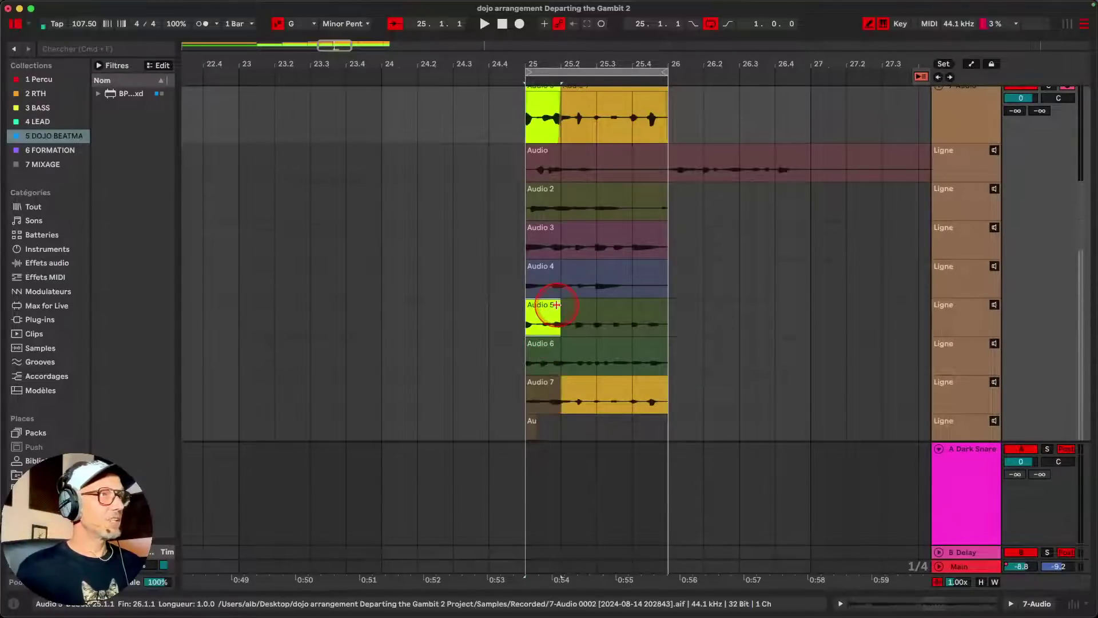
Use the Audio 4 take for the second beat, 25.2 to 25.3, and play back the comp
click(567, 284)
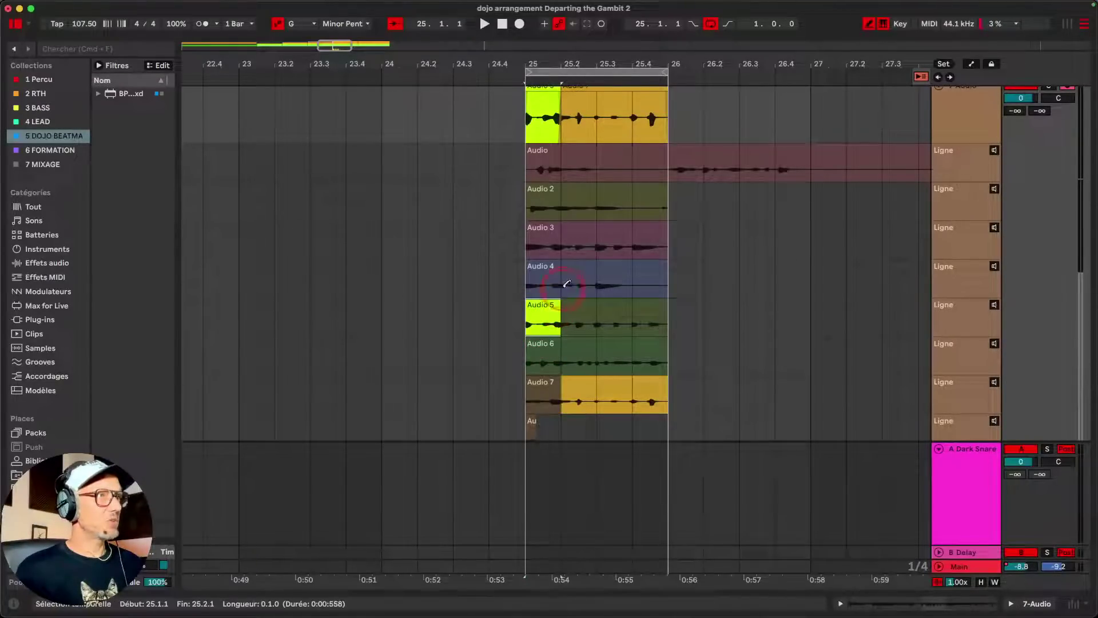
click(588, 270)
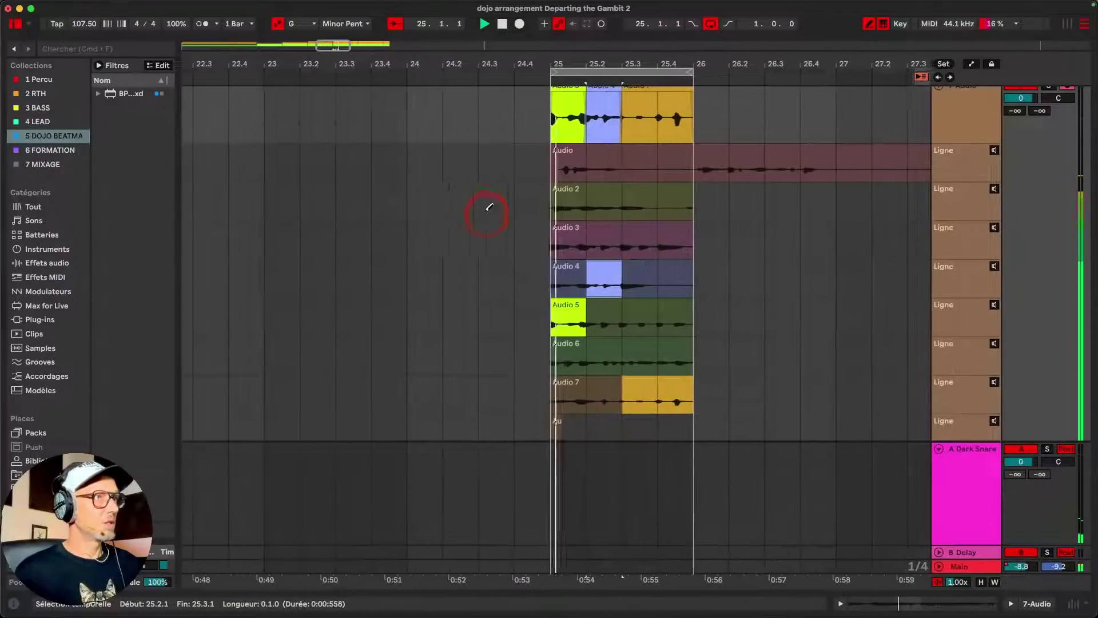
key(space)
Use the Audio 3 take from 25.3 to the end of the bar, replacing about 25.3.3 to 25.4.4 with Audio 2
click(597, 226)
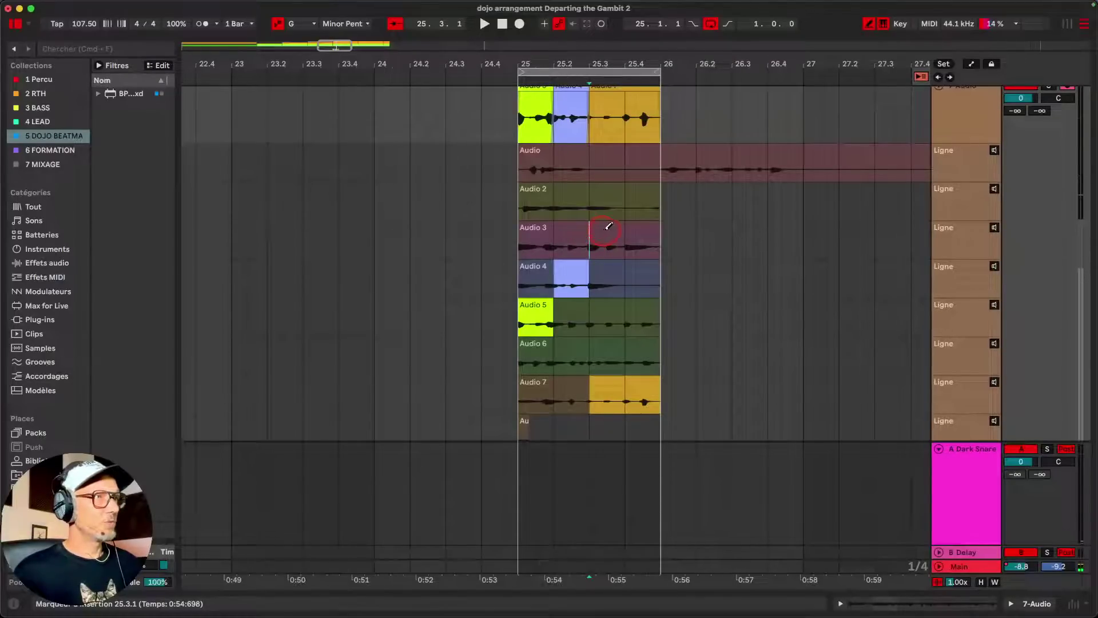
click(608, 226)
click(597, 229)
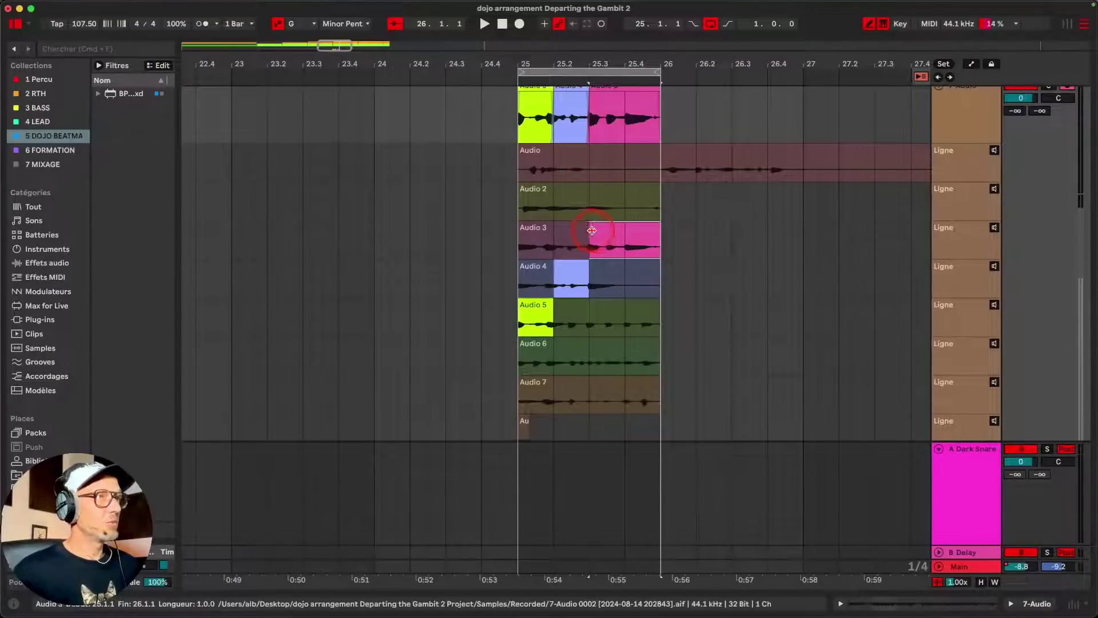
drag(588, 232, 657, 199)
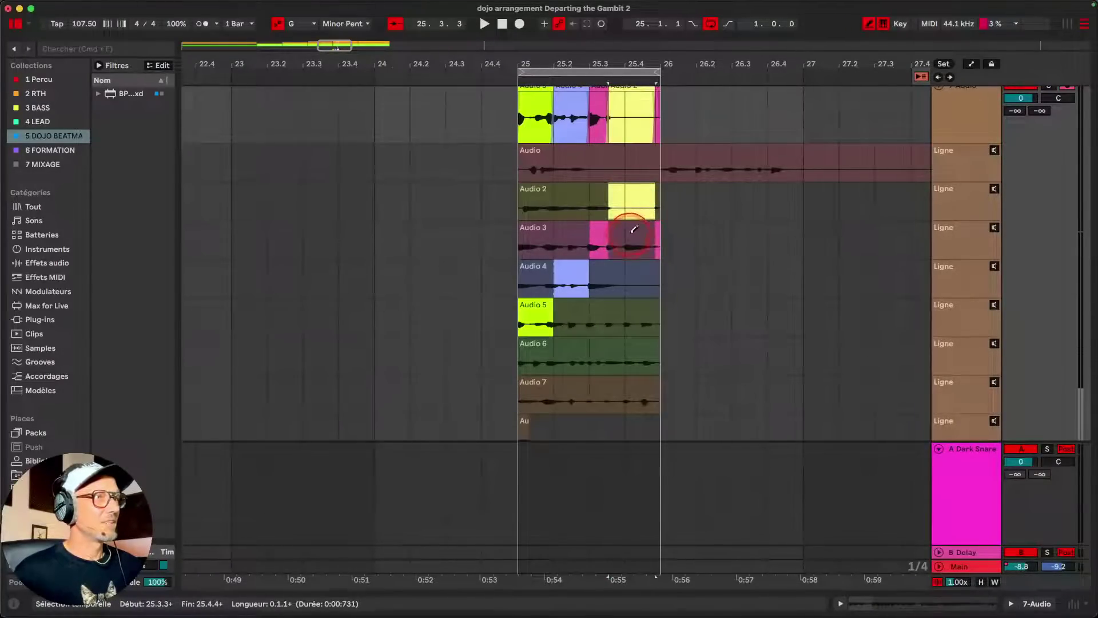
Adjust the edges of the Audio 3 comp section to run from about 25.2.4 to 25.3.2
drag(613, 226, 605, 227)
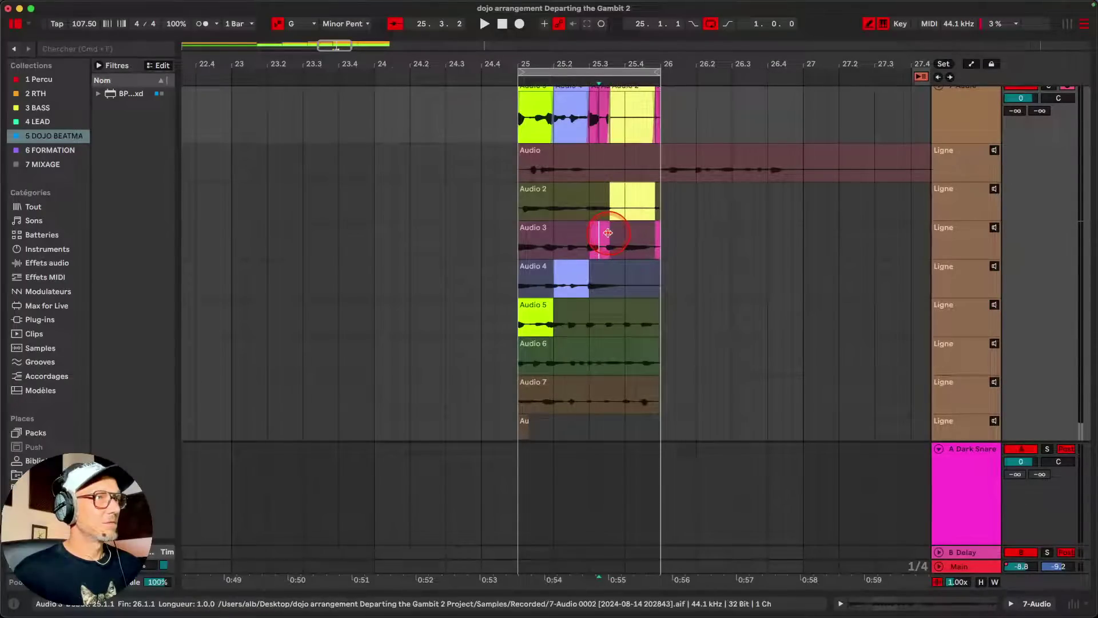
click(601, 233)
drag(601, 231, 598, 229)
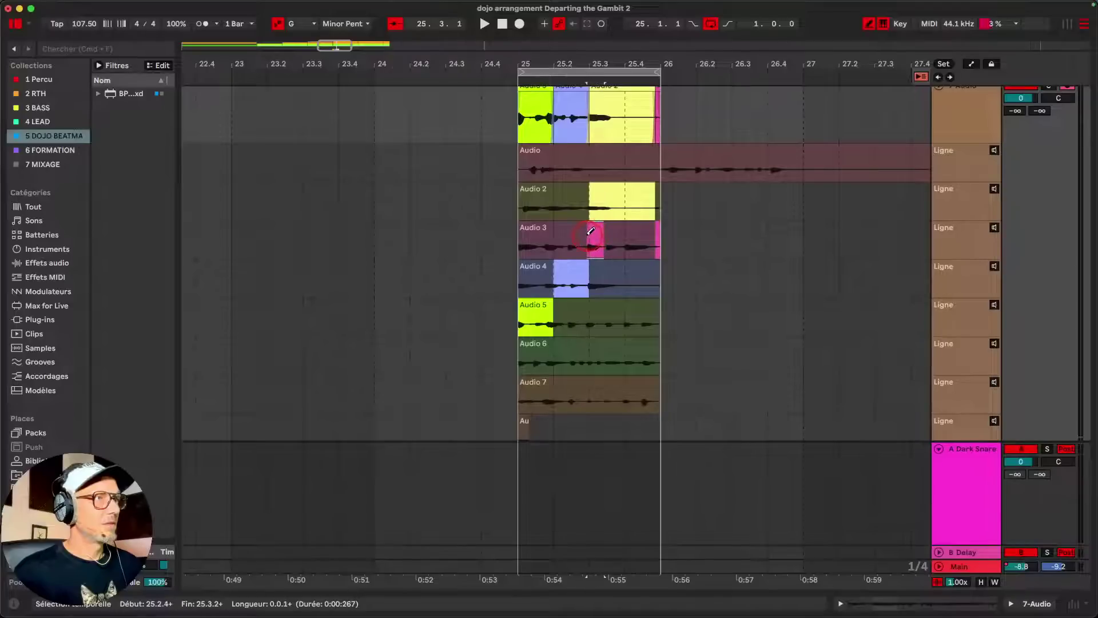
click(591, 231)
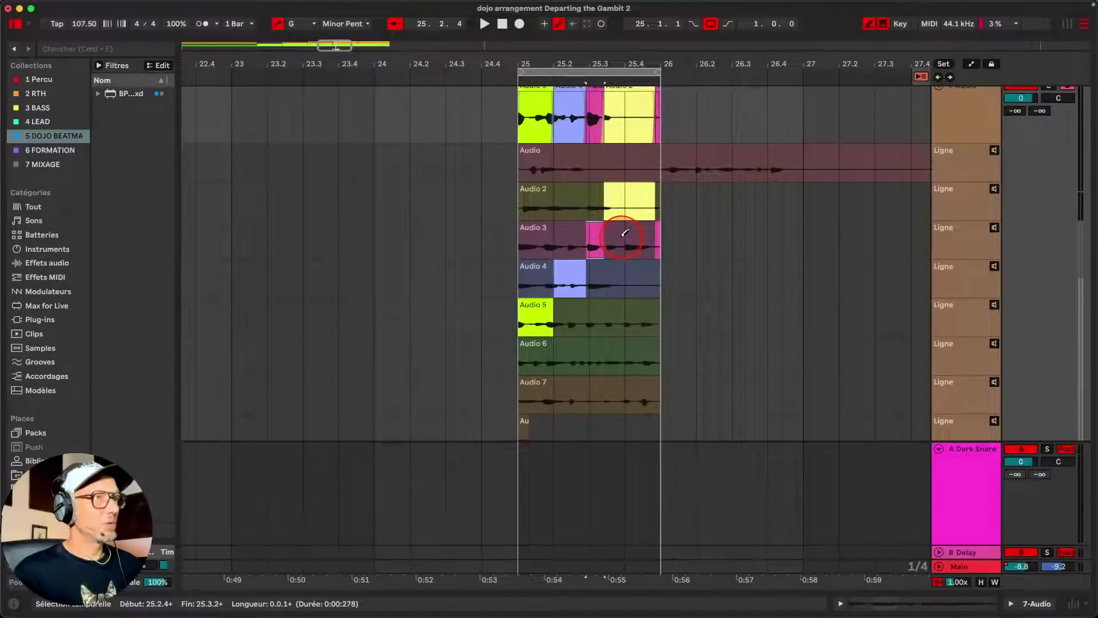
Add an Audio 5 section after the Audio 3 section to just past 25.4, and an Audio 6 section from about 25.4.2 to 25.4.4
drag(602, 321, 639, 320)
click(634, 320)
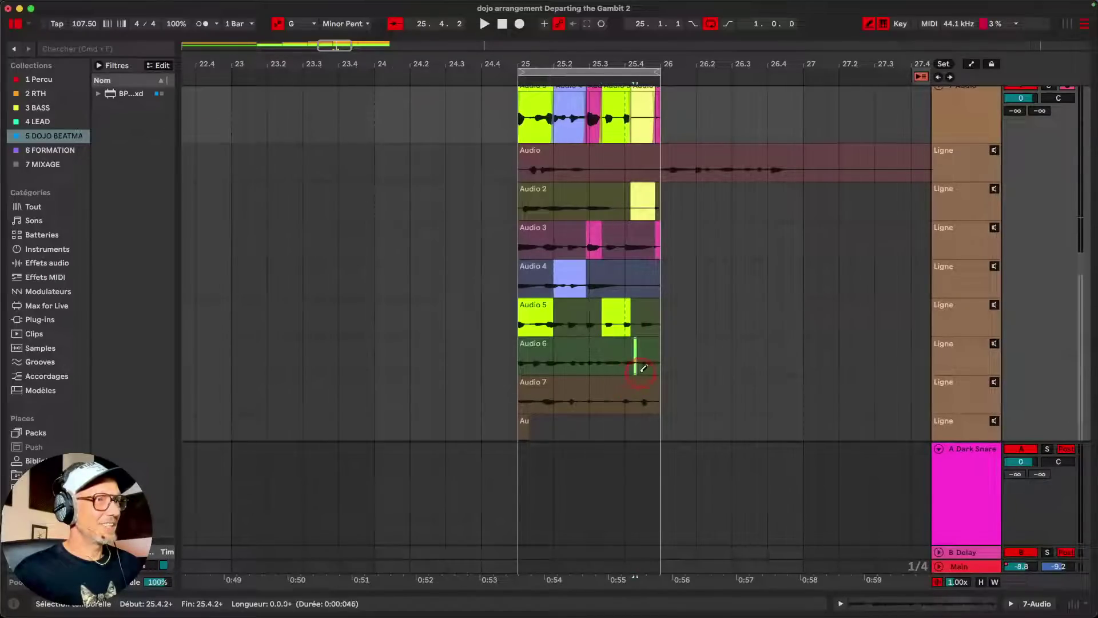
drag(643, 369, 660, 366)
click(647, 360)
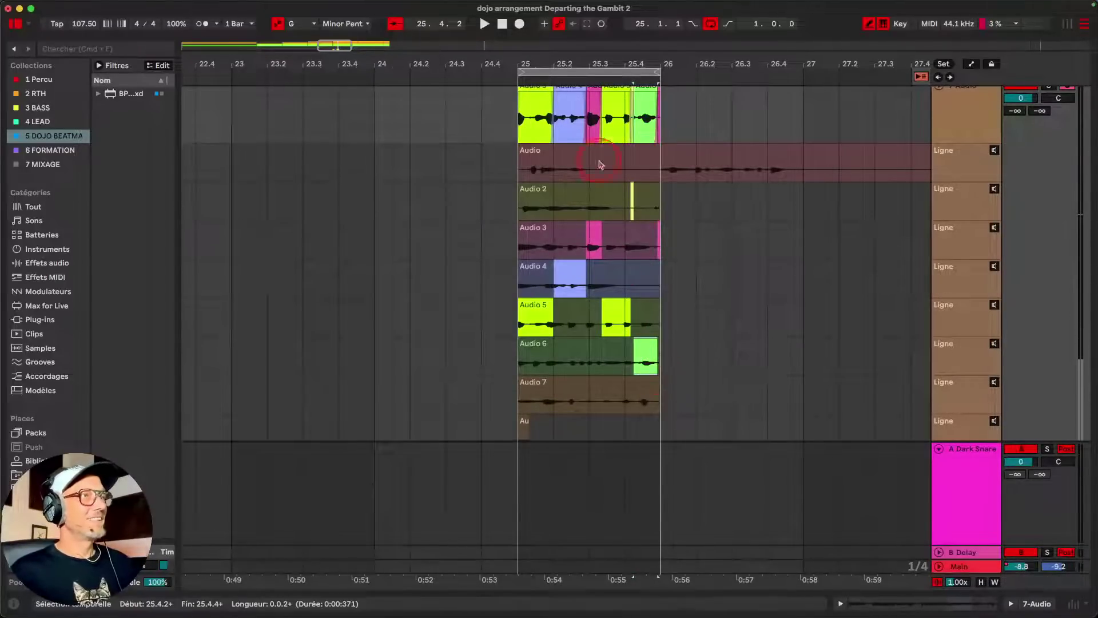
Adjust the boundary and crossfade between the Audio 5 and Audio 4 clips near 25.2 on the 7 Audio track
scroll(604, 149, up, 5)
scroll(592, 232, down, 4)
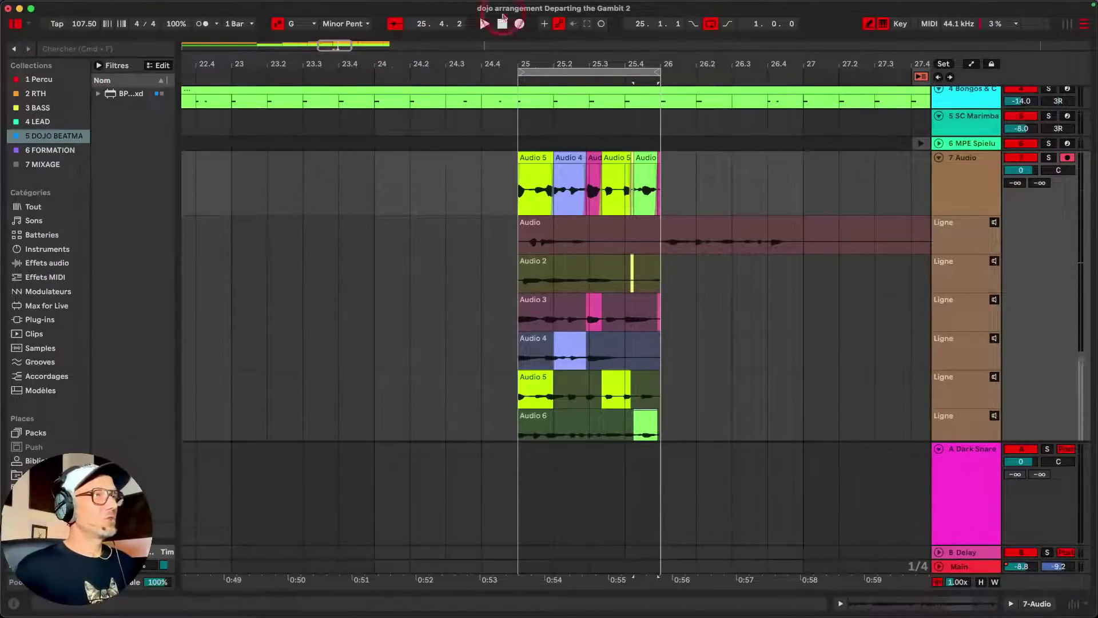
drag(556, 73, 526, 158)
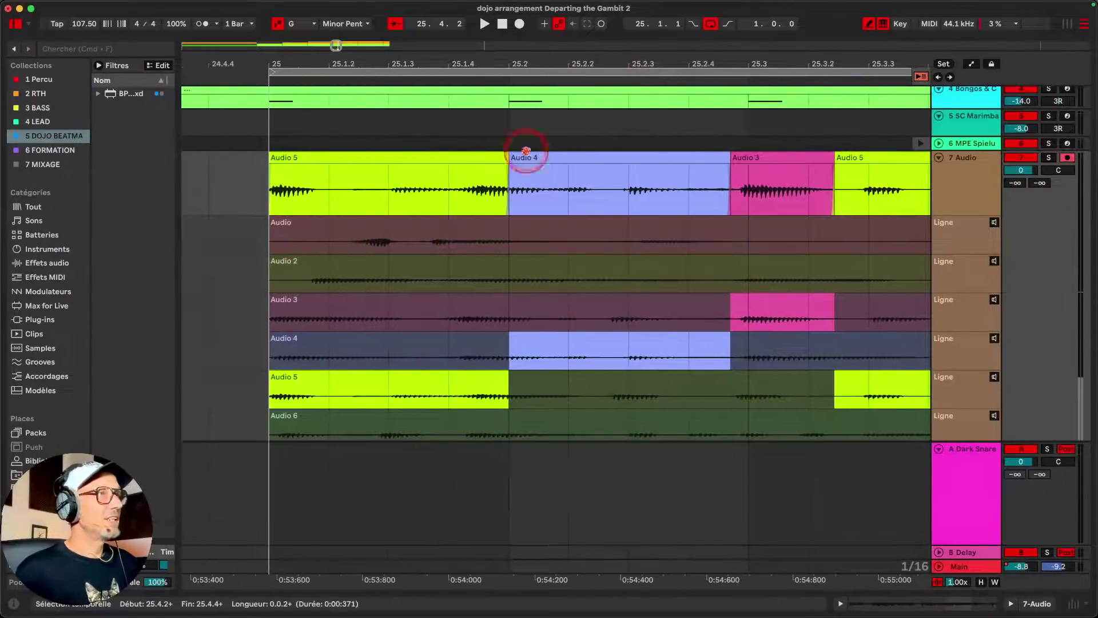
drag(509, 69, 503, 67)
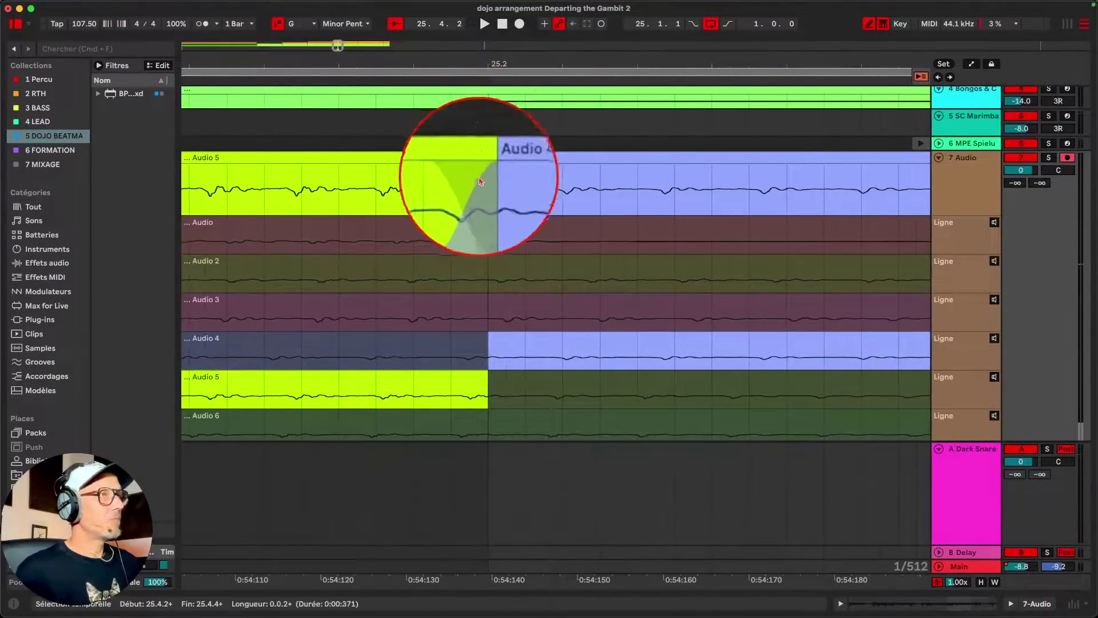
drag(454, 171, 496, 175)
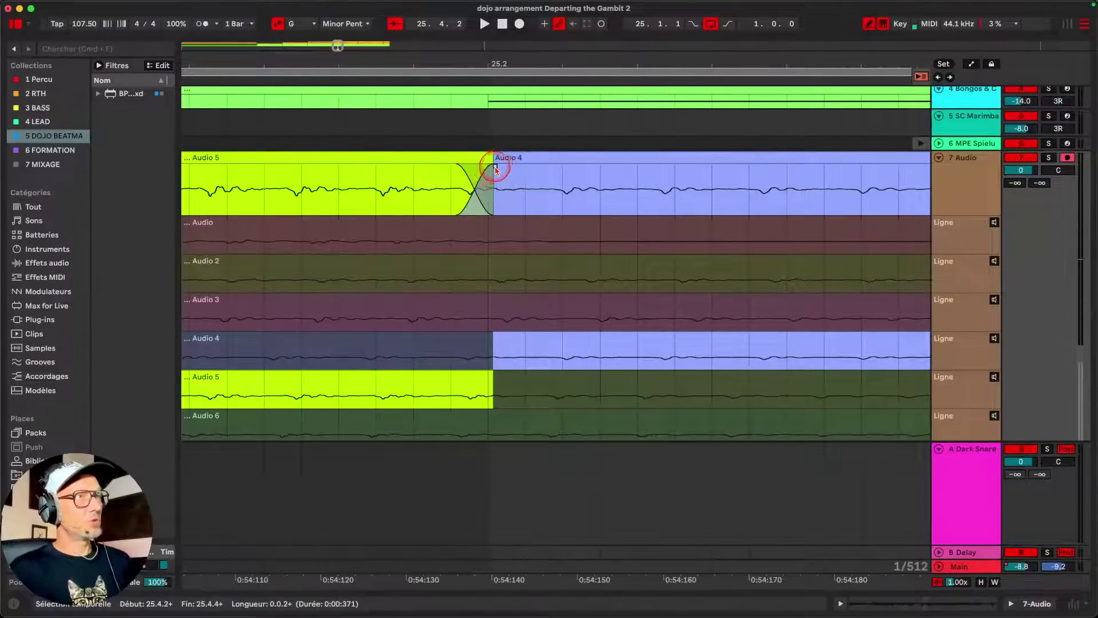
mouse_move(496, 170)
mouse_down()
mouse_move(591, 167)
mouse_move(489, 176)
mouse_up()
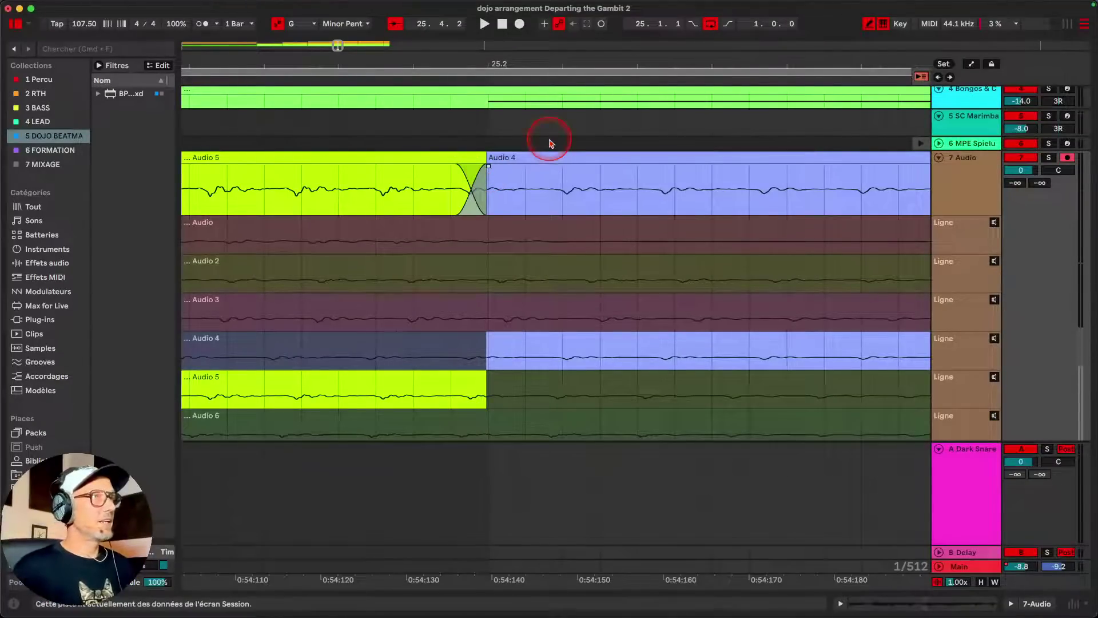
Listen to the looped comp with the 7 Audio track briefly soloed, turn solo off, and stop playback
drag(509, 54, 515, 50)
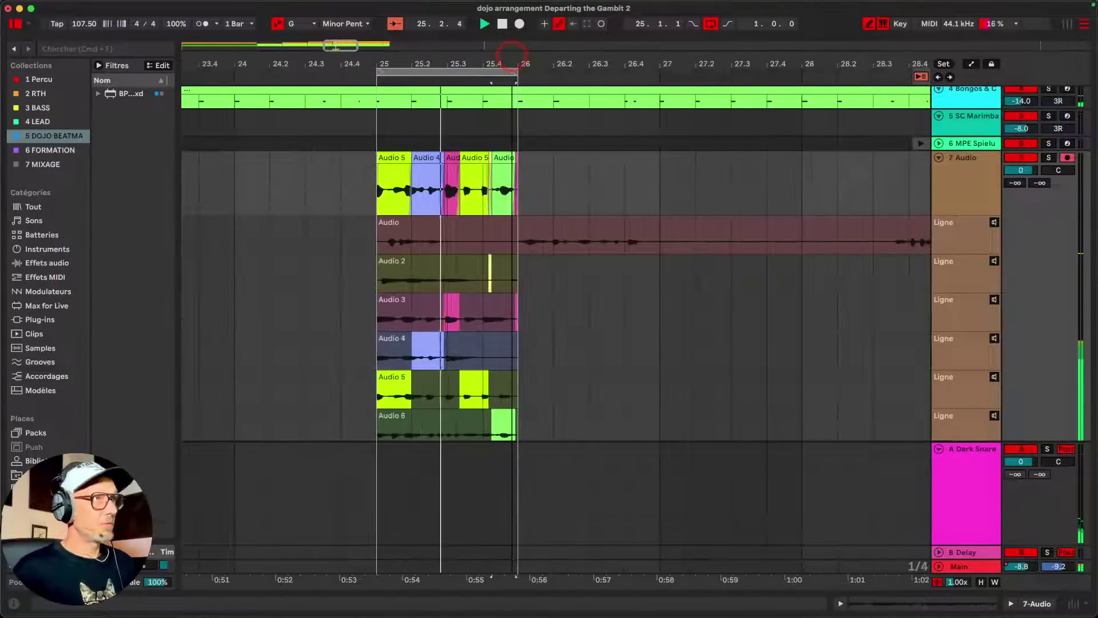
click(975, 181)
click(1051, 158)
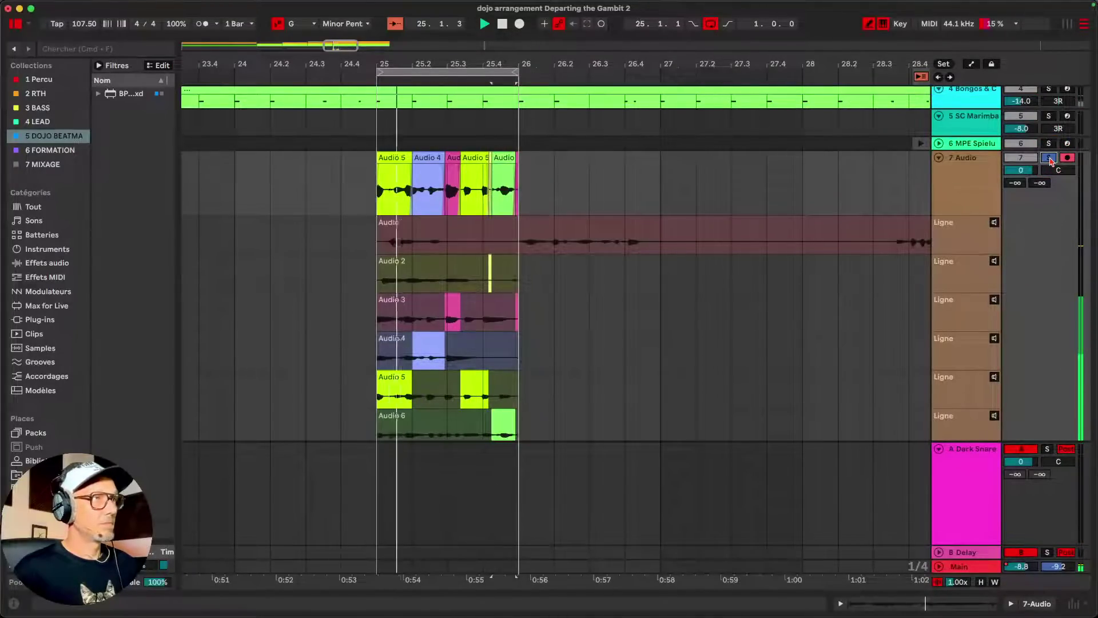
click(1051, 157)
click(500, 159)
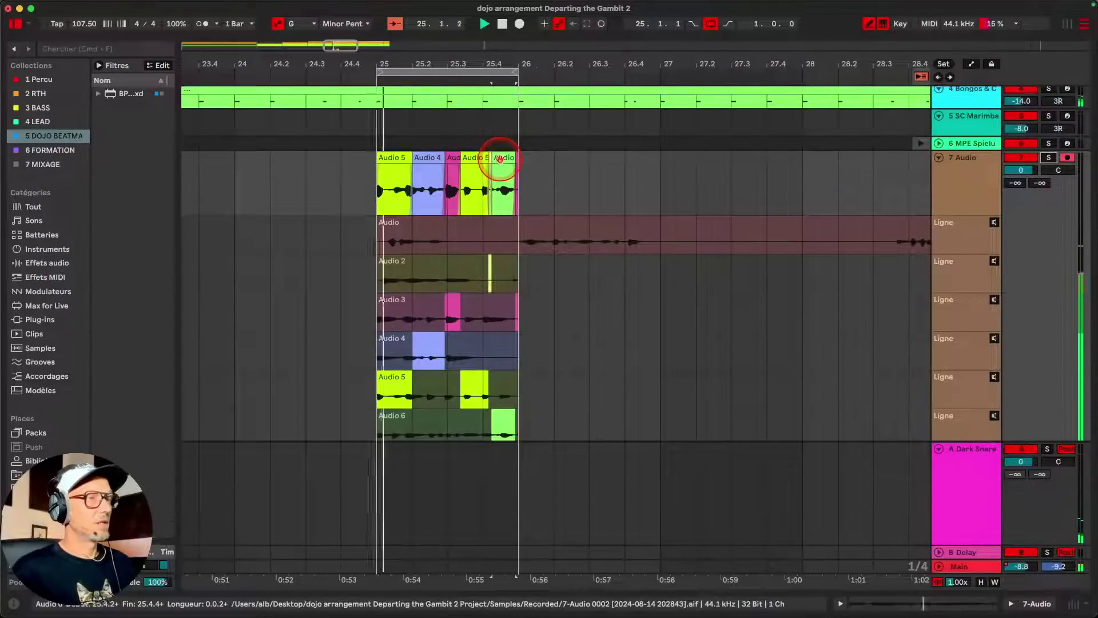
click(495, 292)
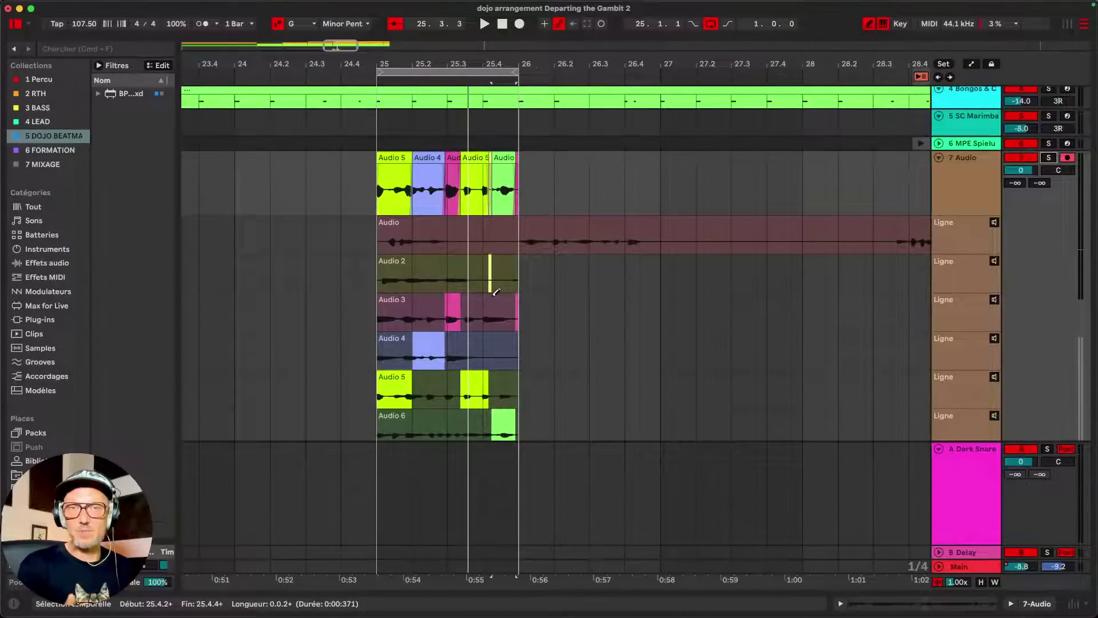
Hide the take lanes of the 7 Audio track and show them again
right_click(973, 172)
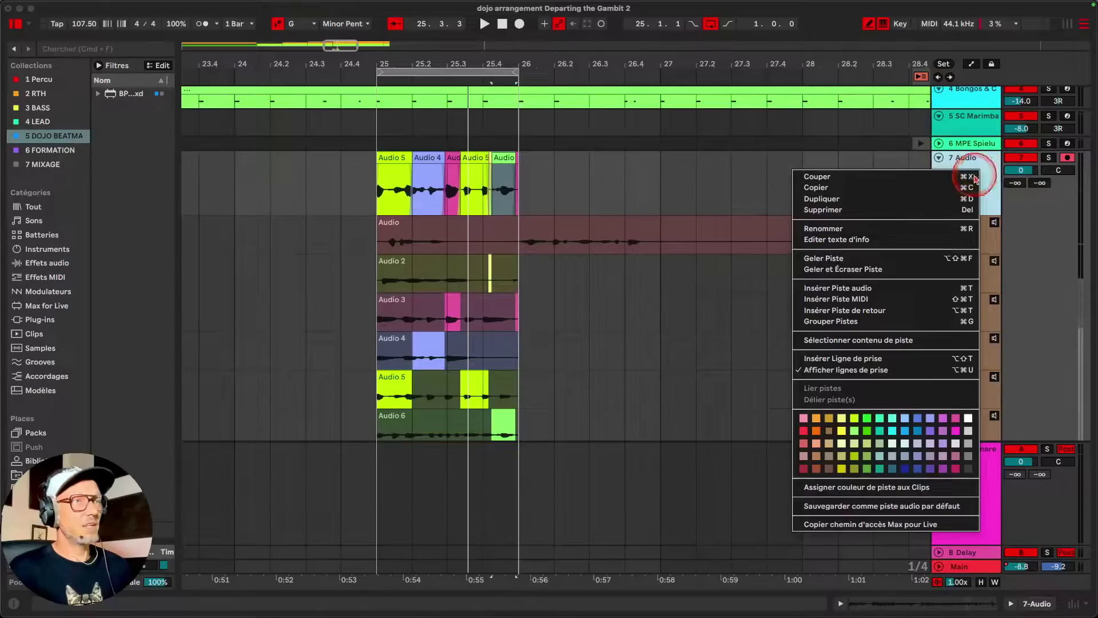
click(897, 370)
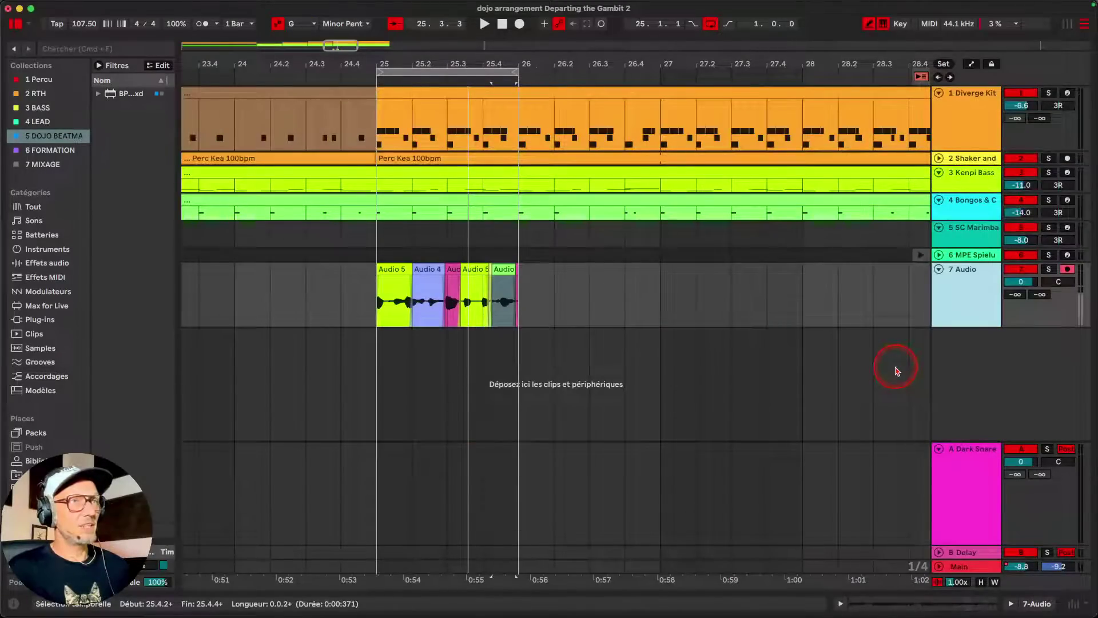
right_click(956, 283)
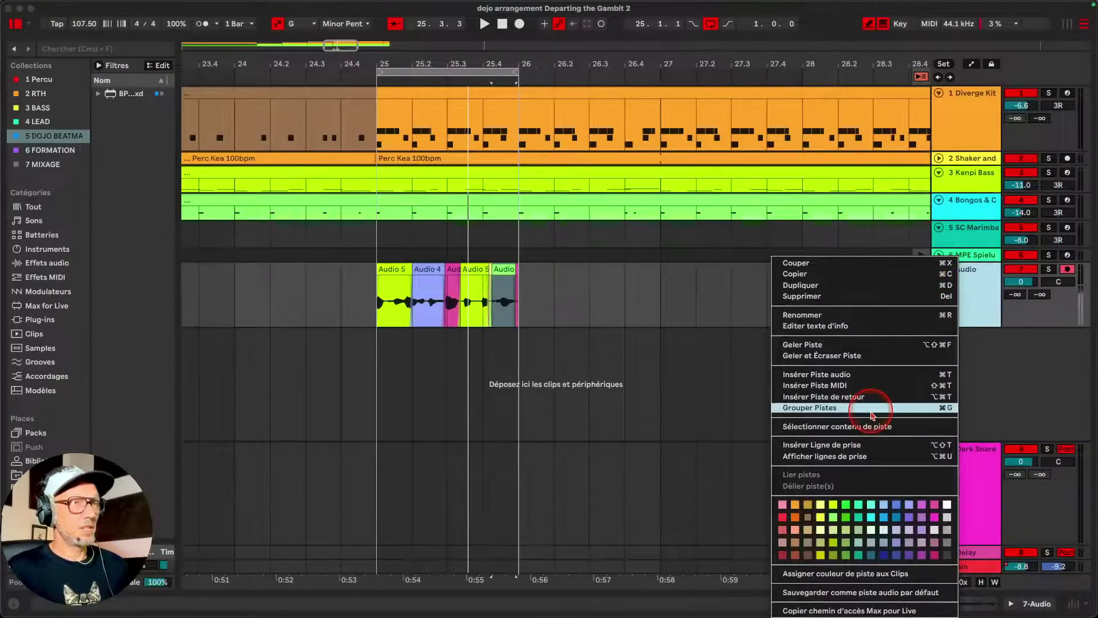
click(854, 457)
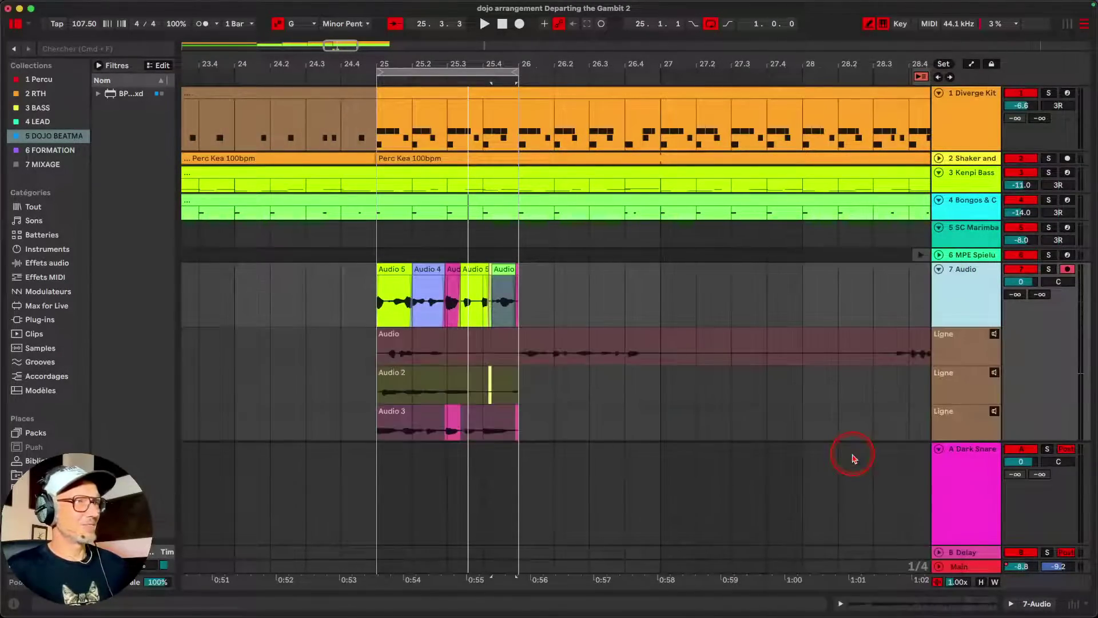
Insert an additional empty take lane on the 7 Audio track
right_click(959, 304)
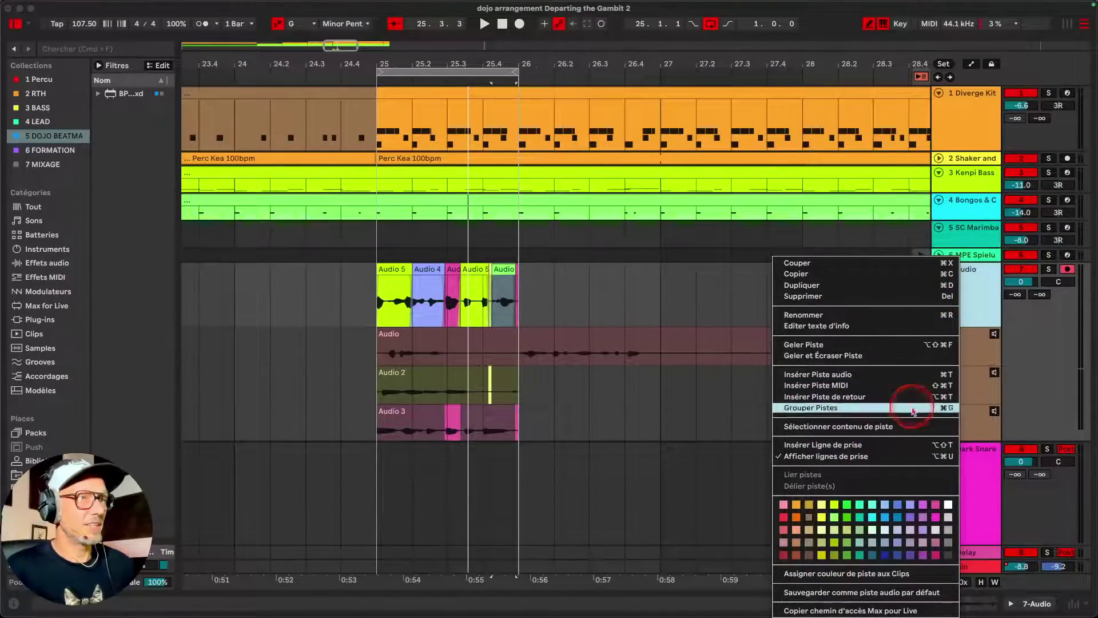
click(912, 445)
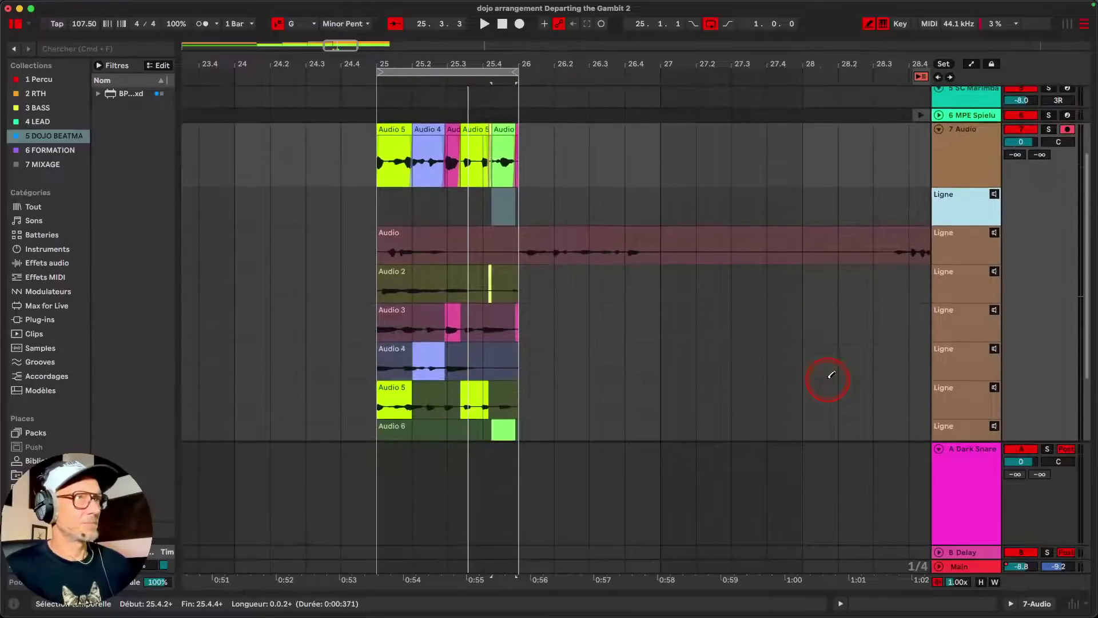
Audition the Audio, Audio 2, Audio 3, Audio 4 and Audio 5 take lanes one at a time, and stop playback
click(995, 233)
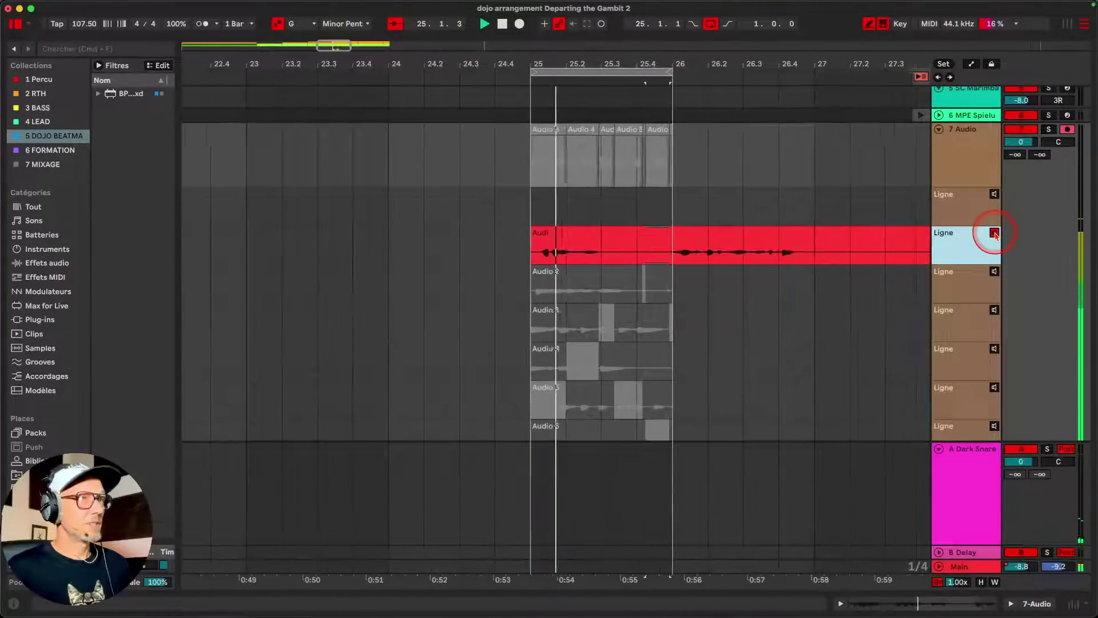
click(995, 272)
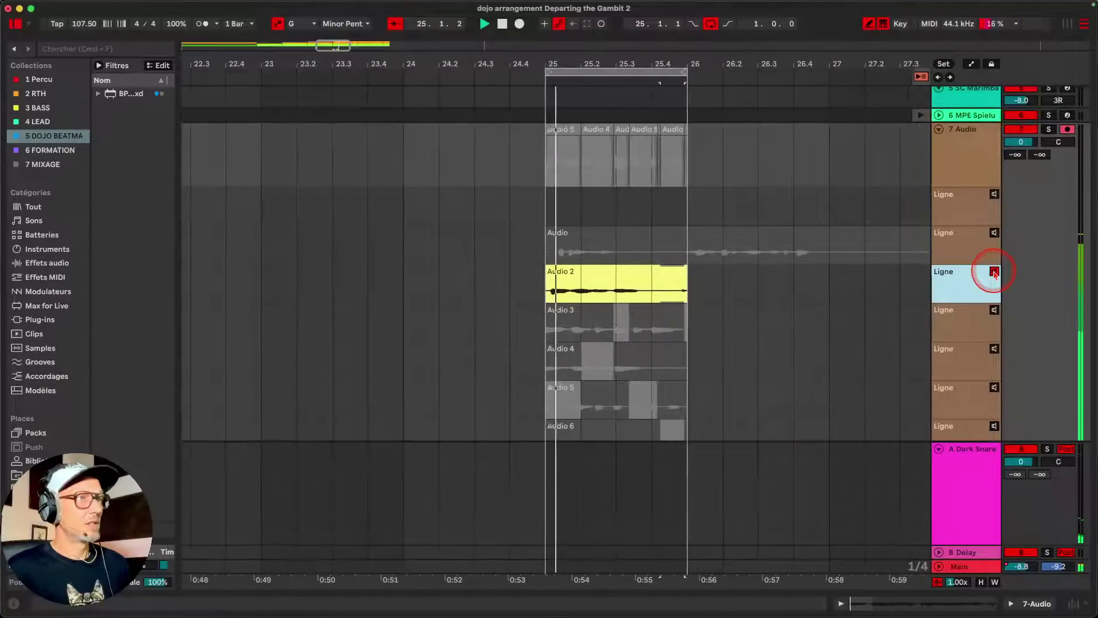
click(995, 311)
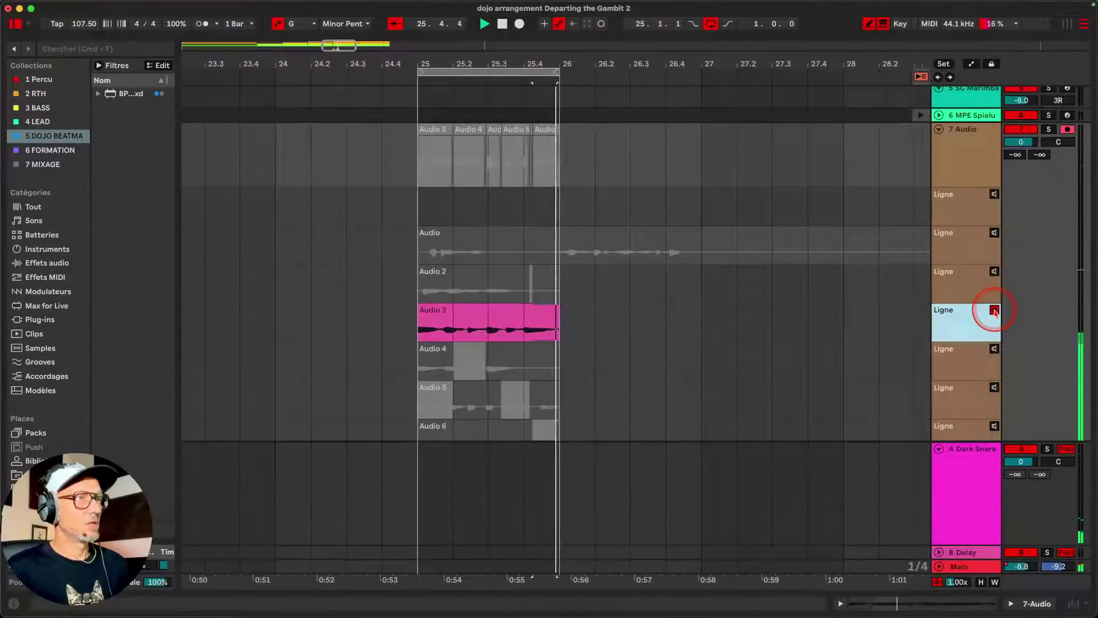
click(995, 349)
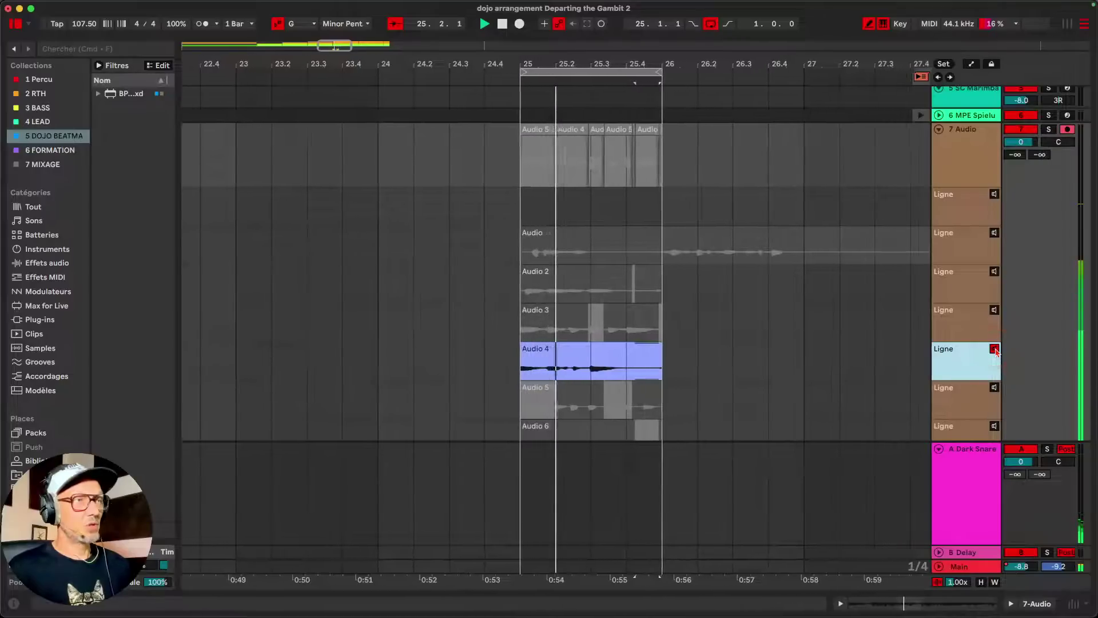
click(995, 388)
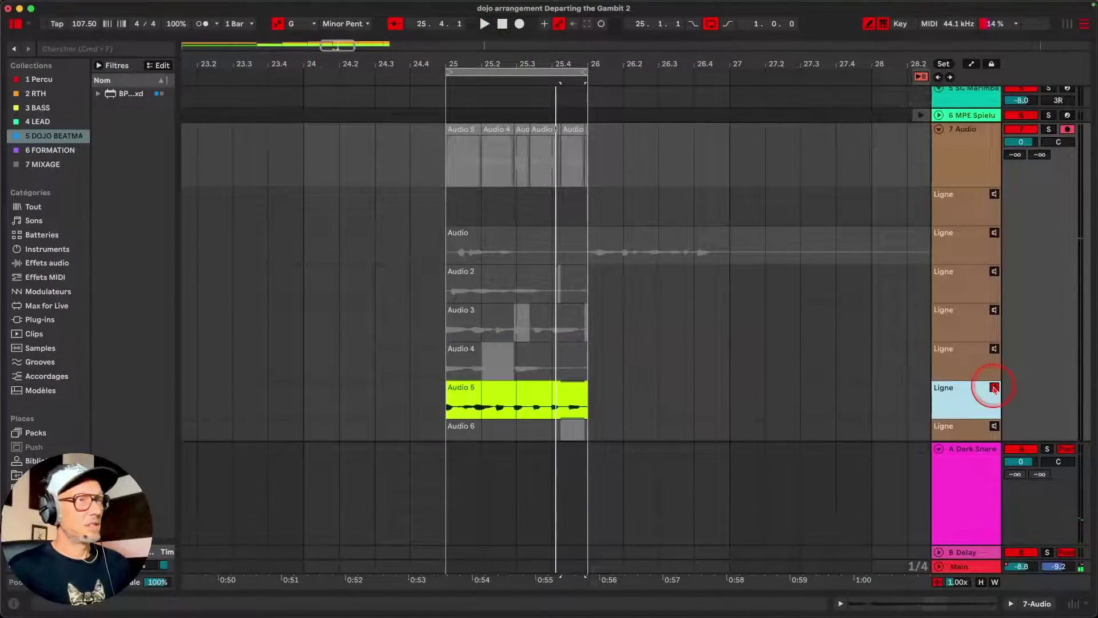
key(space)
click(557, 388)
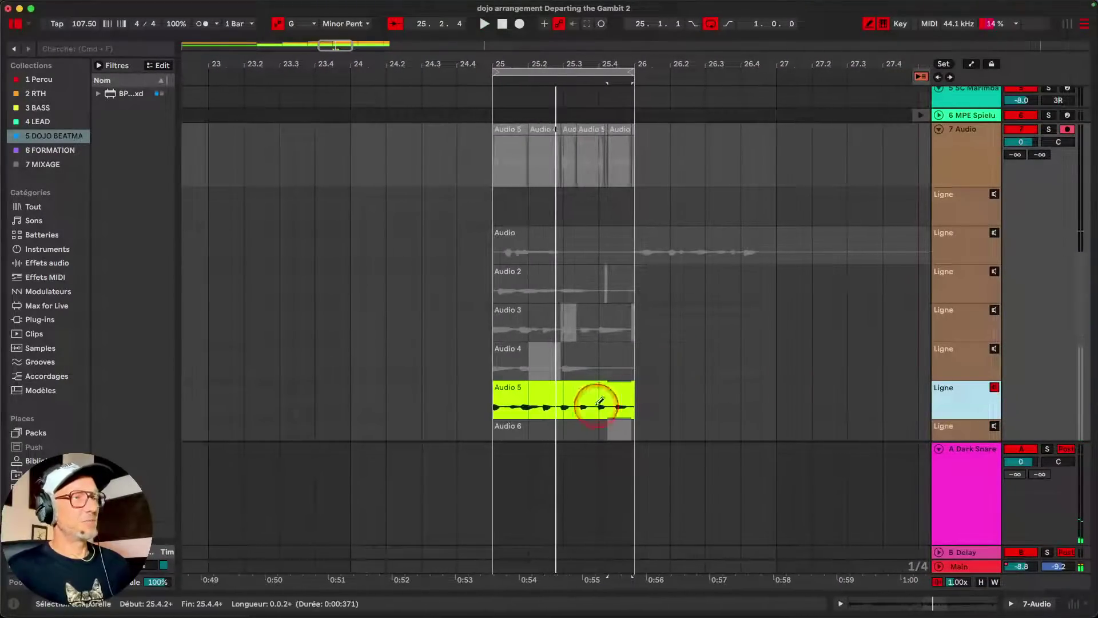
Comp the Audio take into the main lane from 25.3.1 to 26.1.1 and turn off auditioning of the Audio 5 lane
click(567, 277)
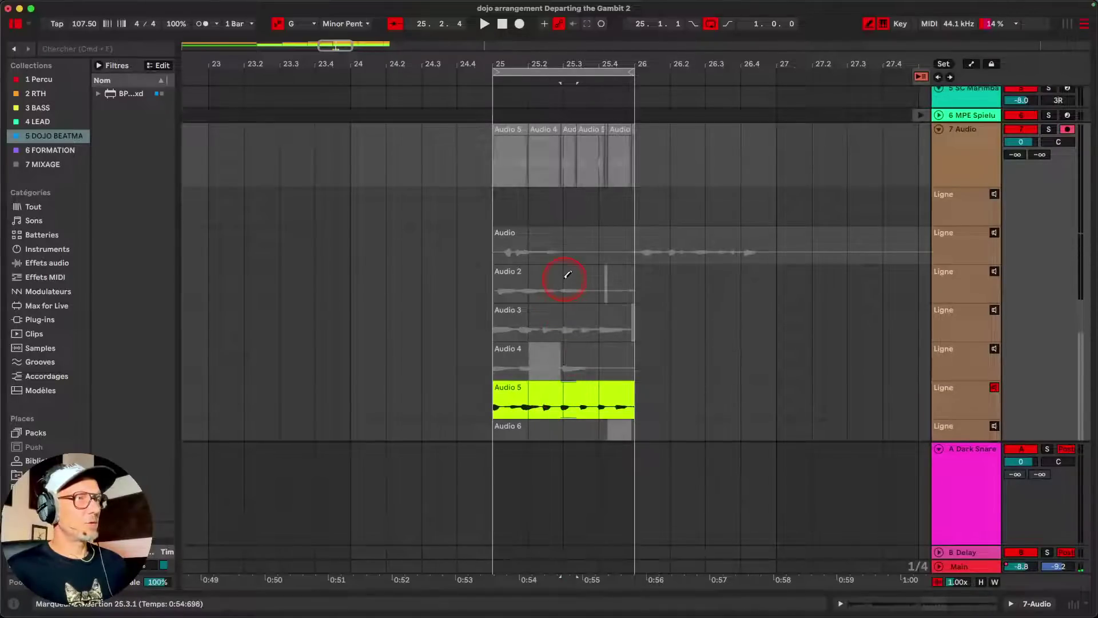
drag(566, 234, 639, 234)
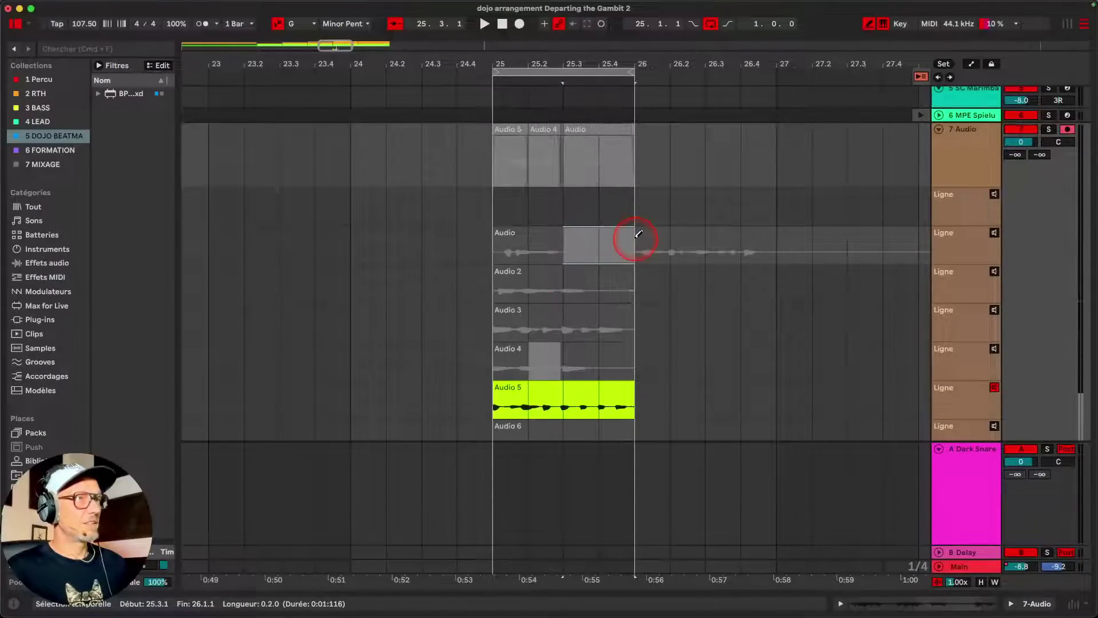
click(994, 388)
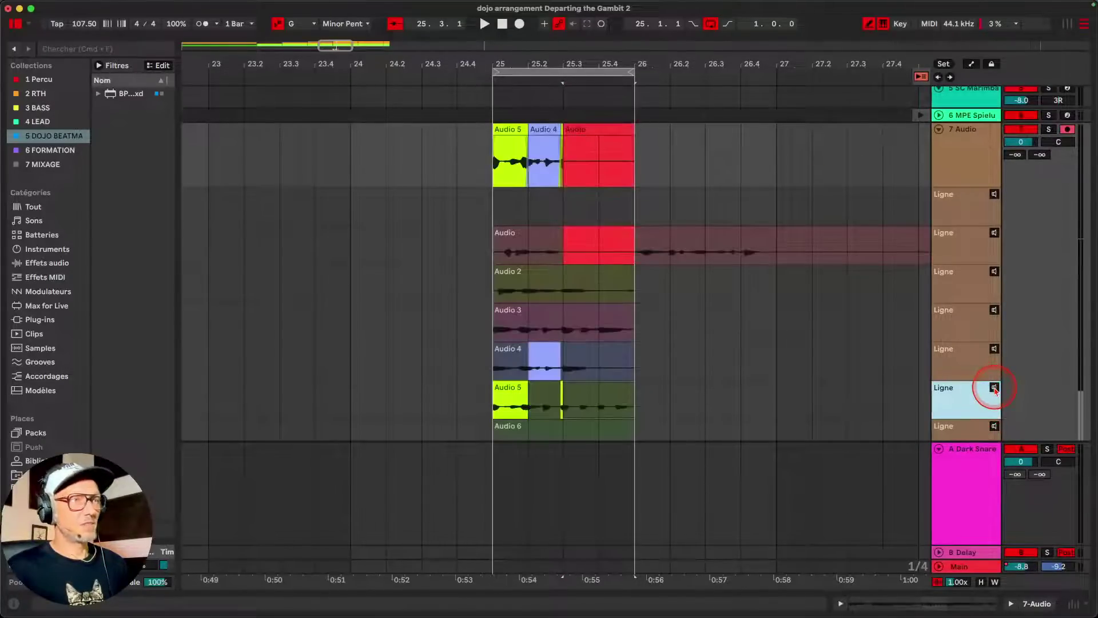
Comp the Audio 5 take from 25.1.1 to 25.3.1 and the Audio 3 take from 25.3.1 to the loop's end
click(645, 304)
click(976, 388)
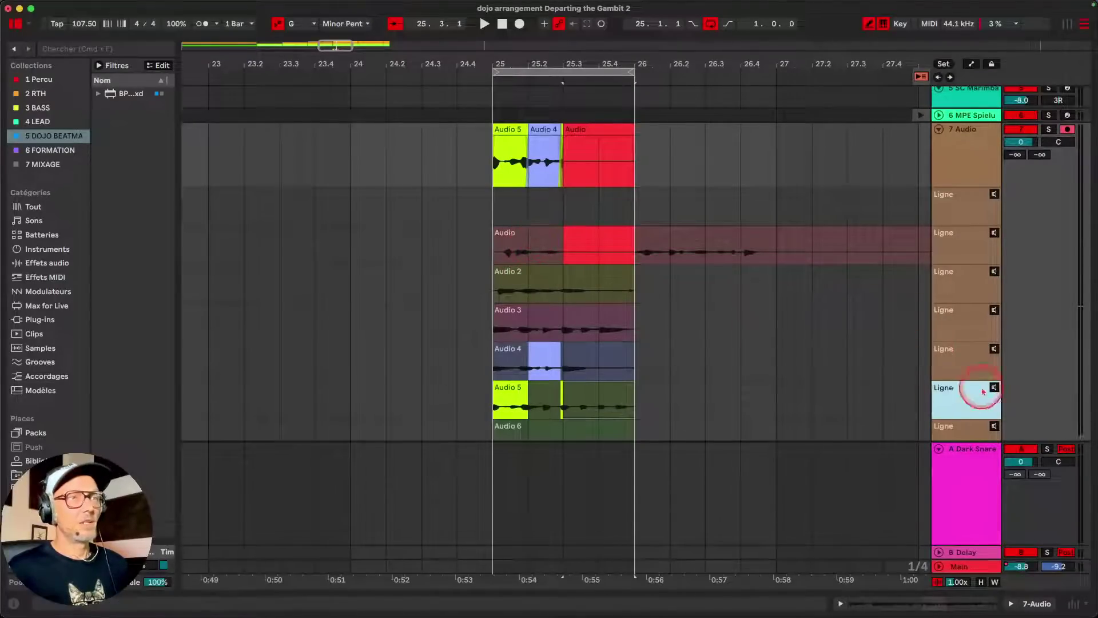
click(559, 238)
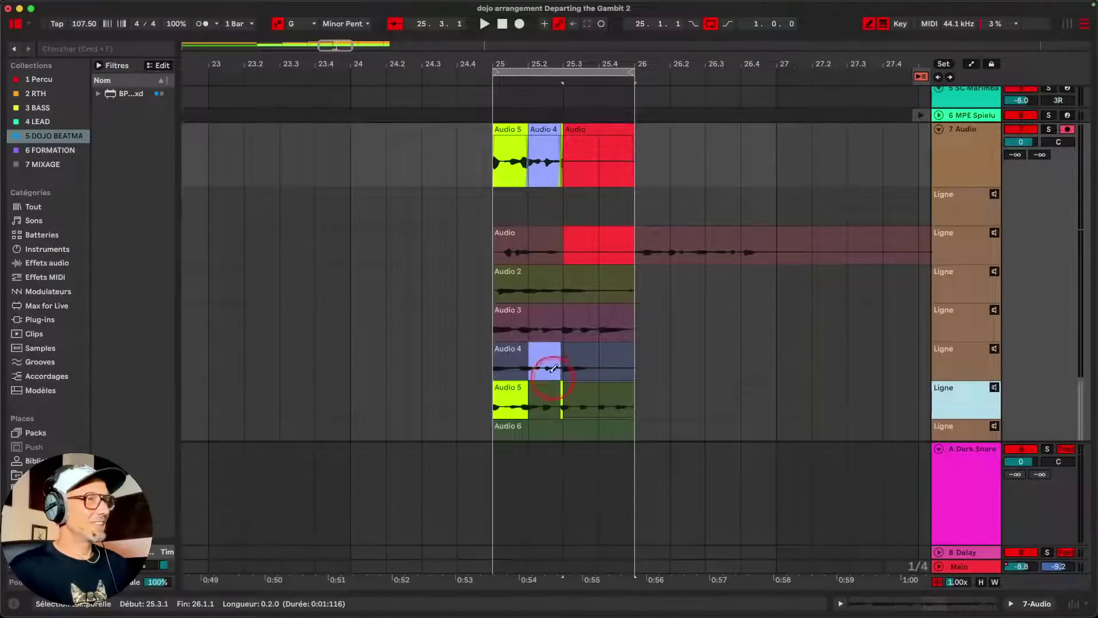
drag(562, 396, 481, 404)
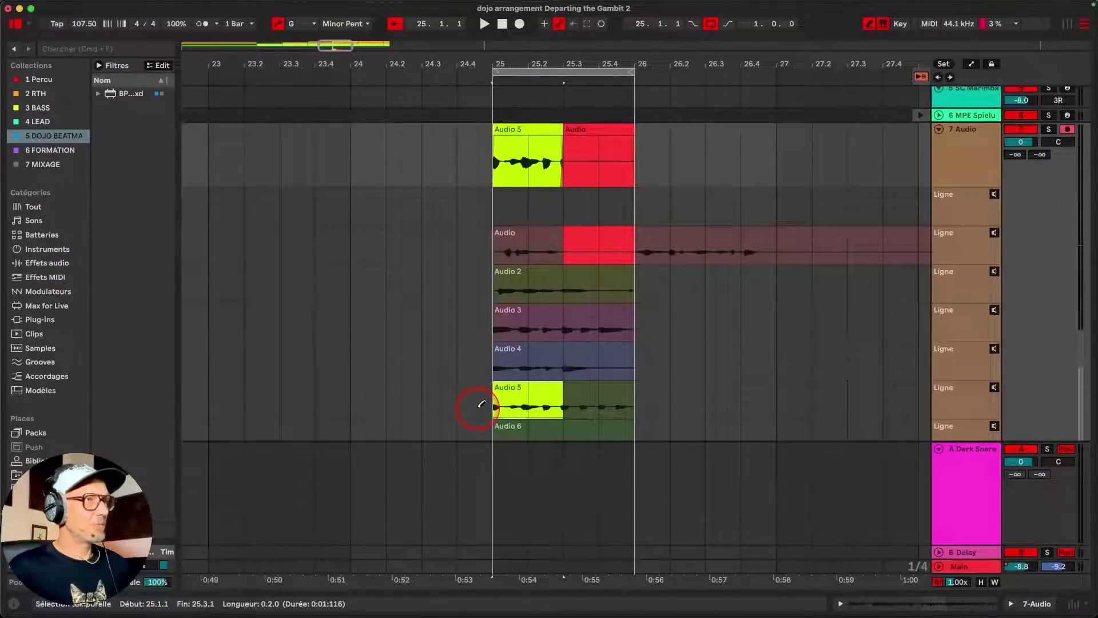
click(565, 76)
click(640, 160)
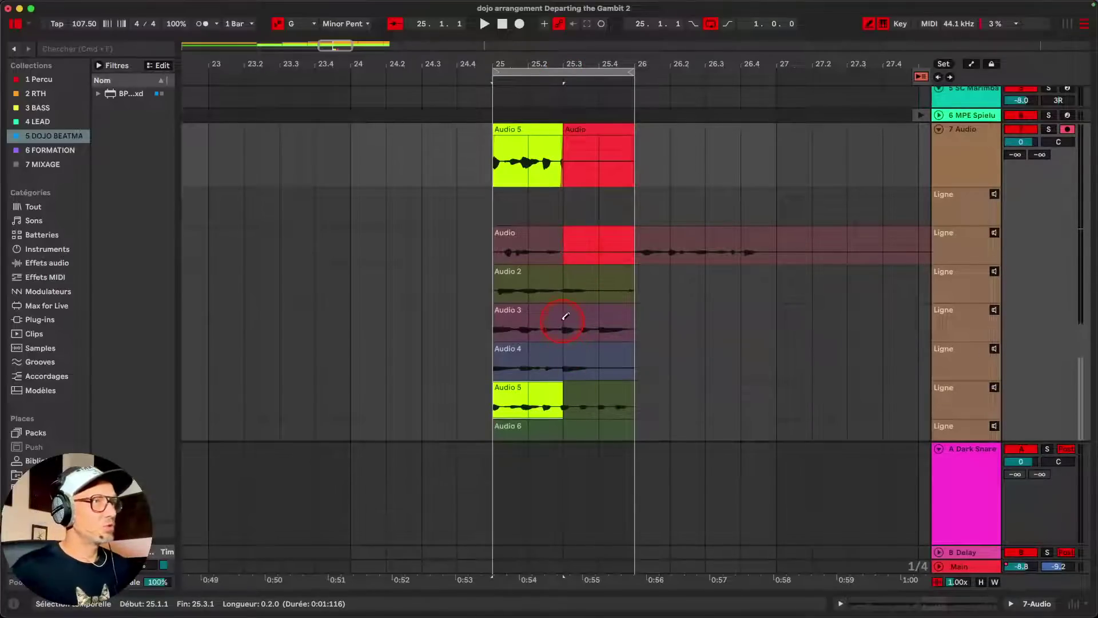
drag(566, 317, 656, 312)
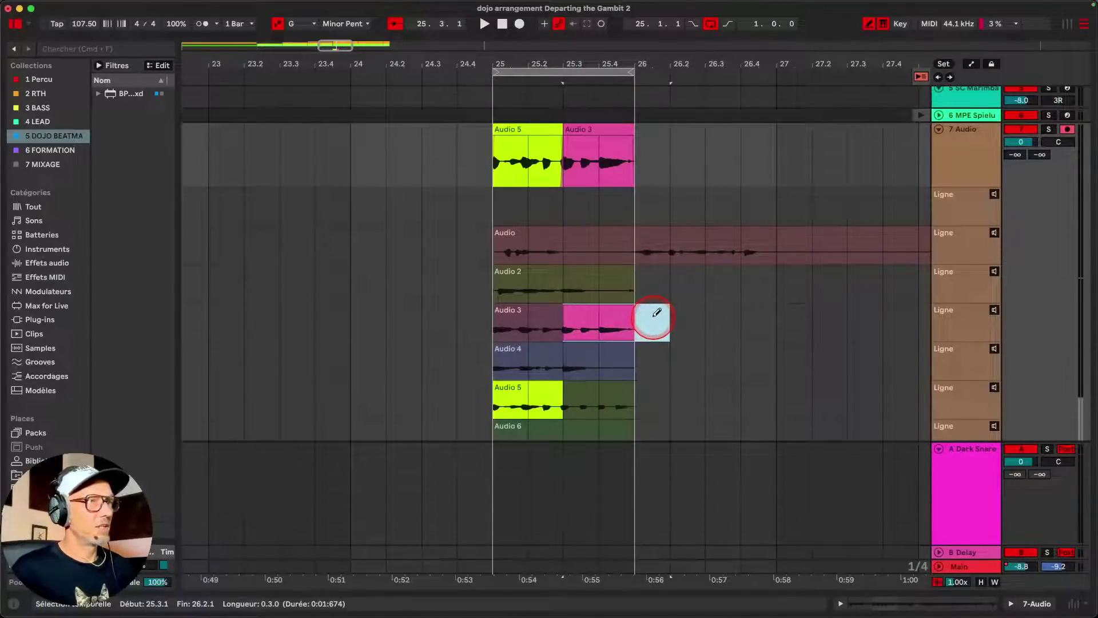
Inspect the splice between the Audio 5 and Audio 3 takes at 25.3 and the commands available for the Audio 3 clip
click(435, 10)
drag(570, 62, 512, 239)
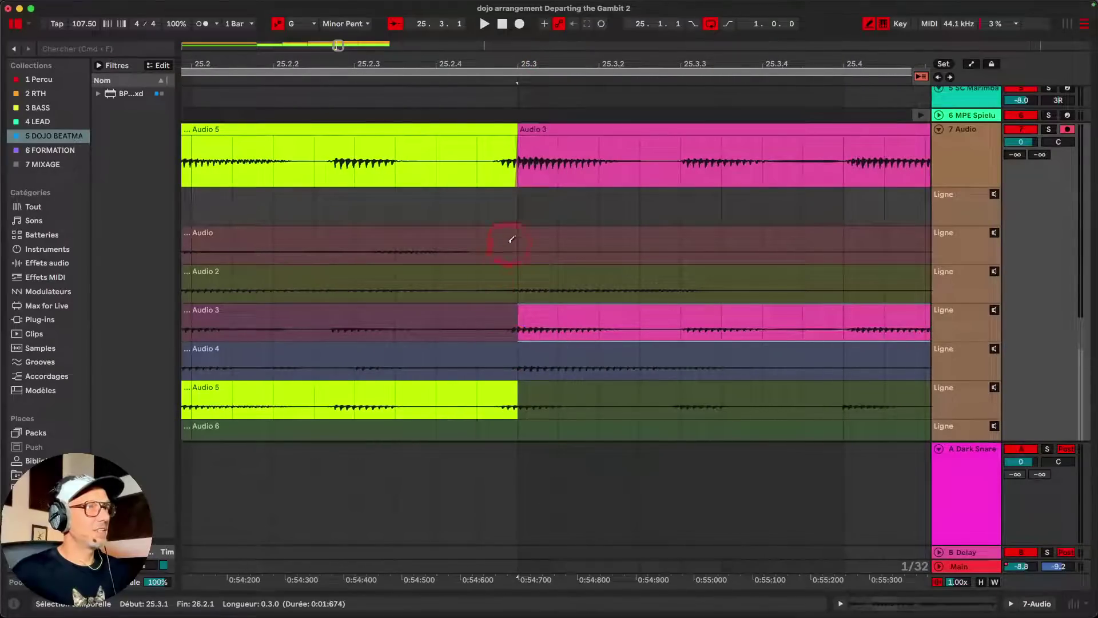
right_click(521, 313)
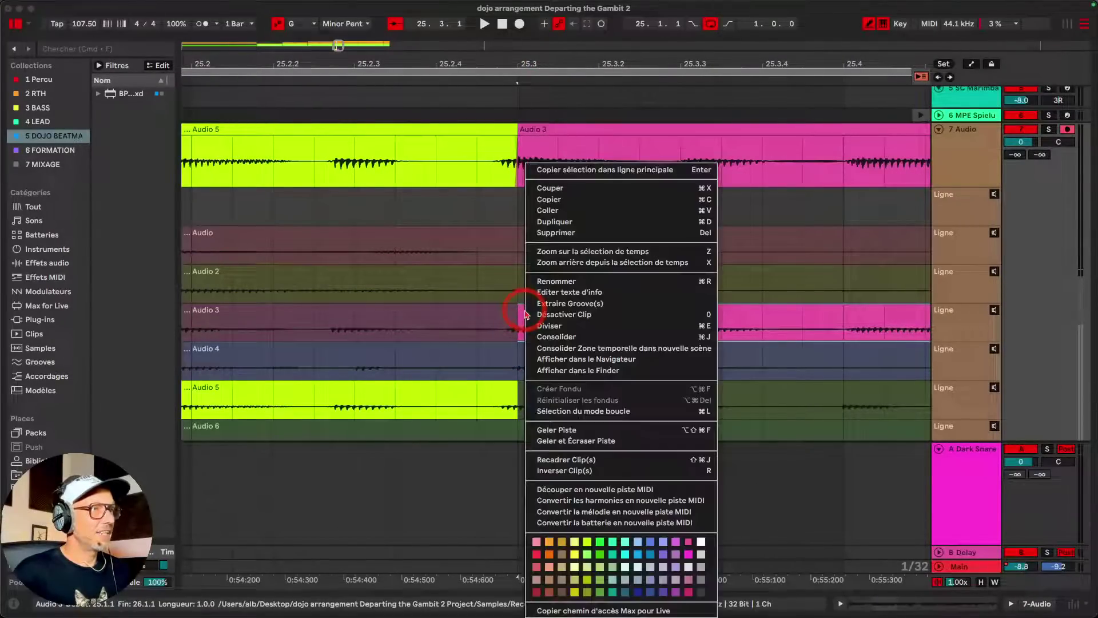
click(560, 473)
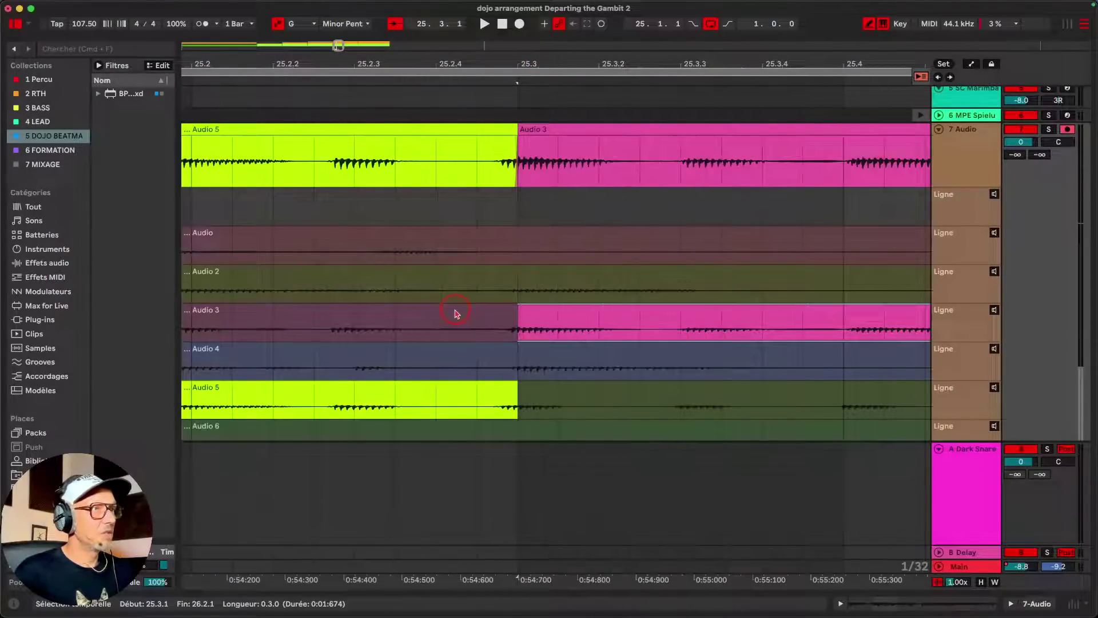
click(524, 312)
click(519, 313)
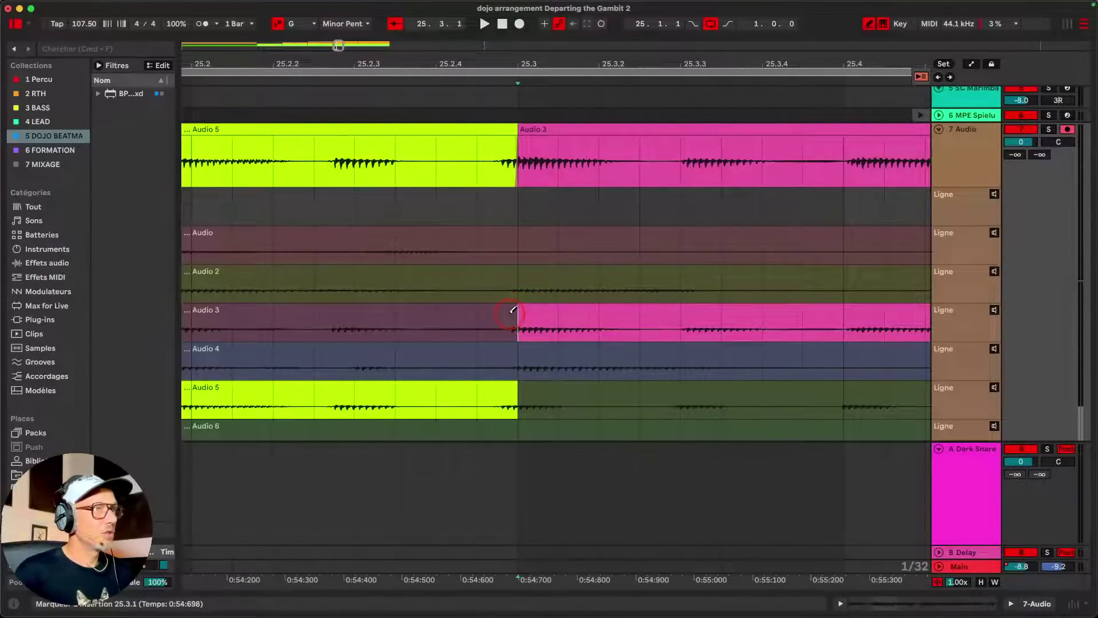
click(509, 309)
Extend the Audio 3 take over the comp's first half and alternate short Audio 2 and Audio 3 sections around 25.3
drag(505, 311, 558, 308)
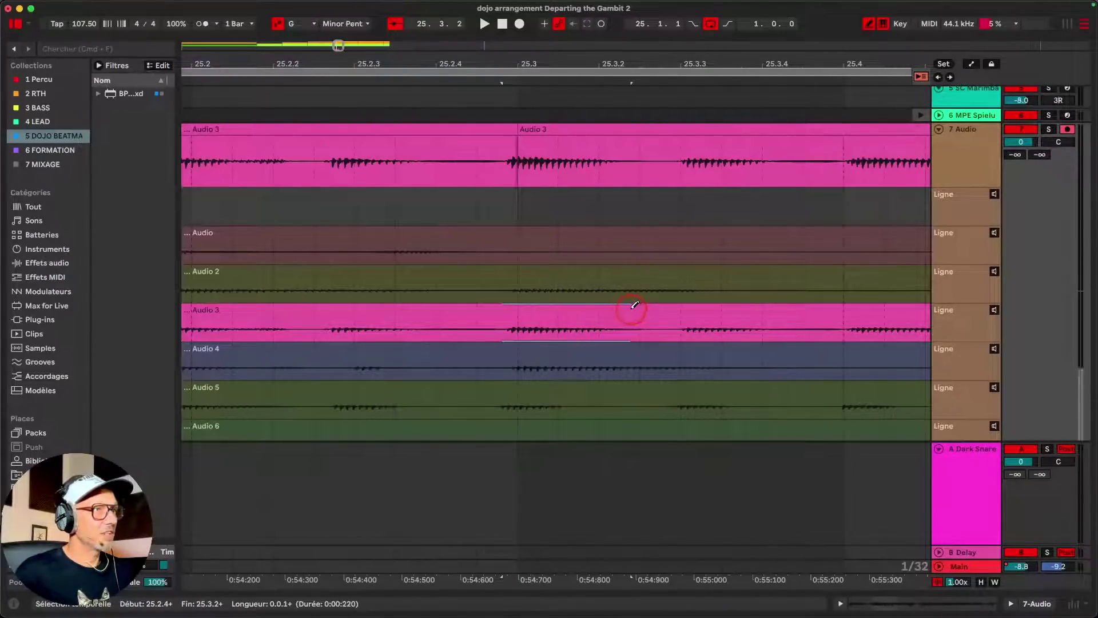
click(538, 277)
click(485, 314)
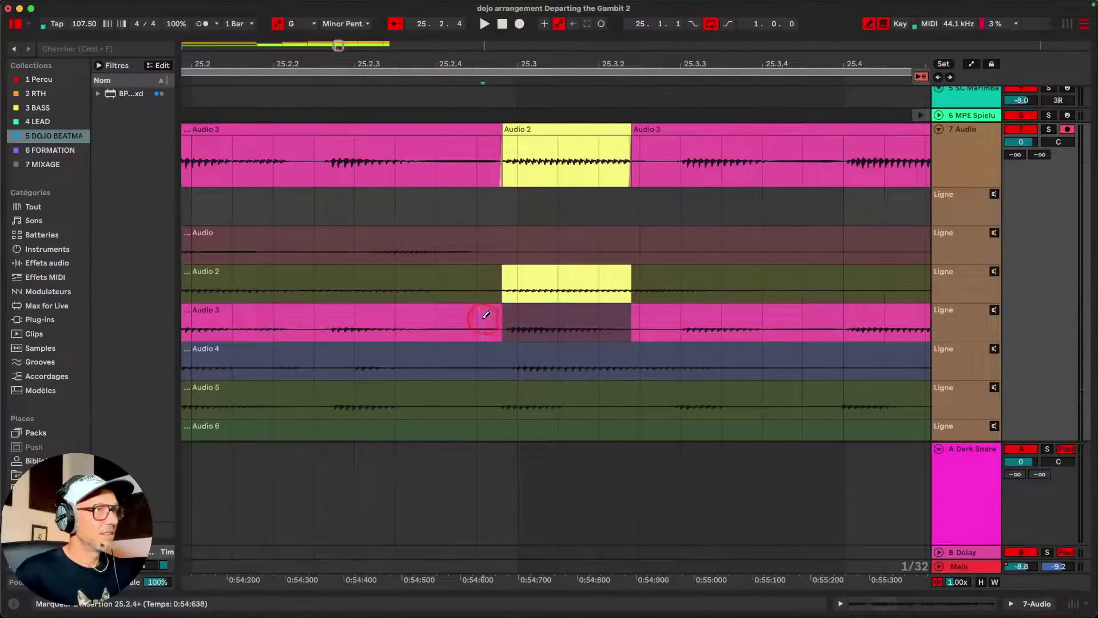
drag(485, 315, 624, 316)
click(644, 314)
key(shift+Right)
click(502, 274)
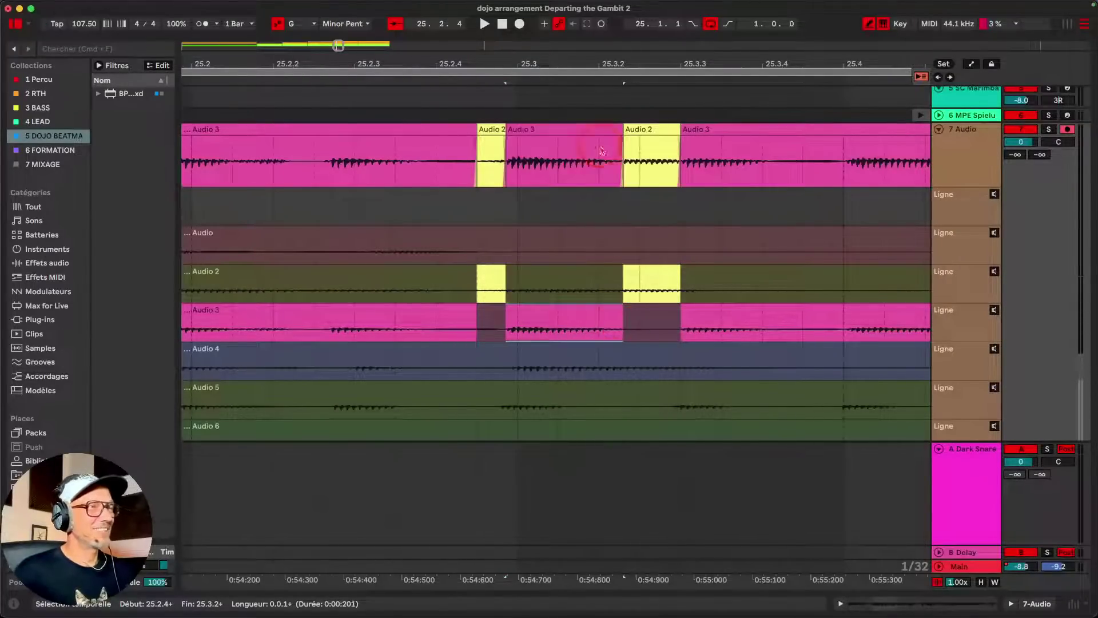
Comp the Audio 4 take from about 25.2.4 to 25.3.3 and two short Audio 5 sections, around 25.4 and 25.4.3
drag(596, 60, 595, 63)
drag(564, 319, 541, 358)
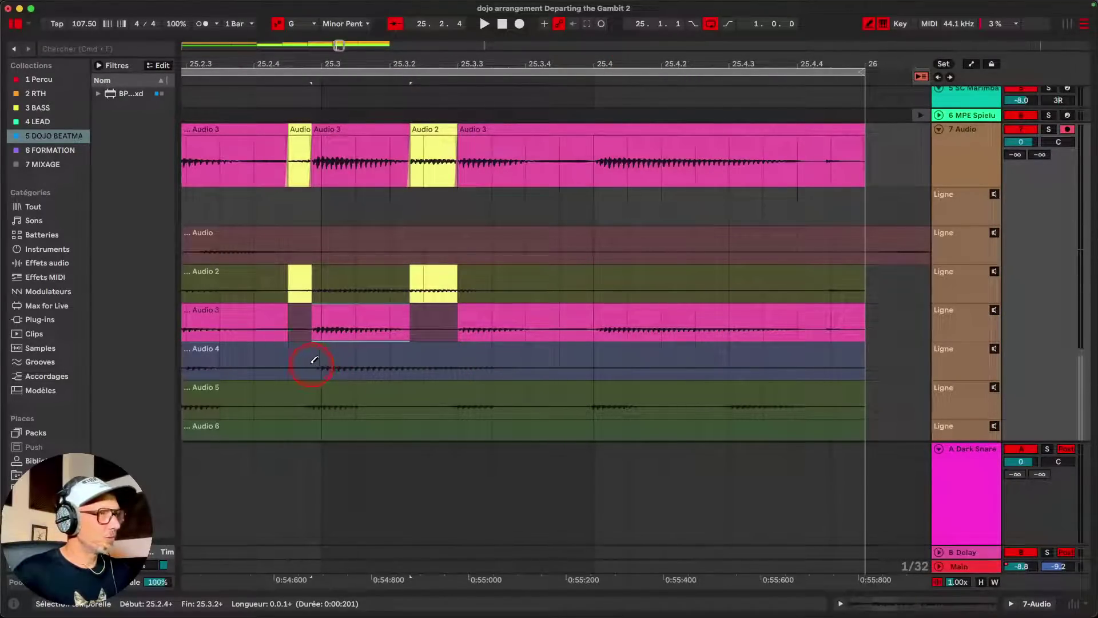
drag(314, 359, 522, 363)
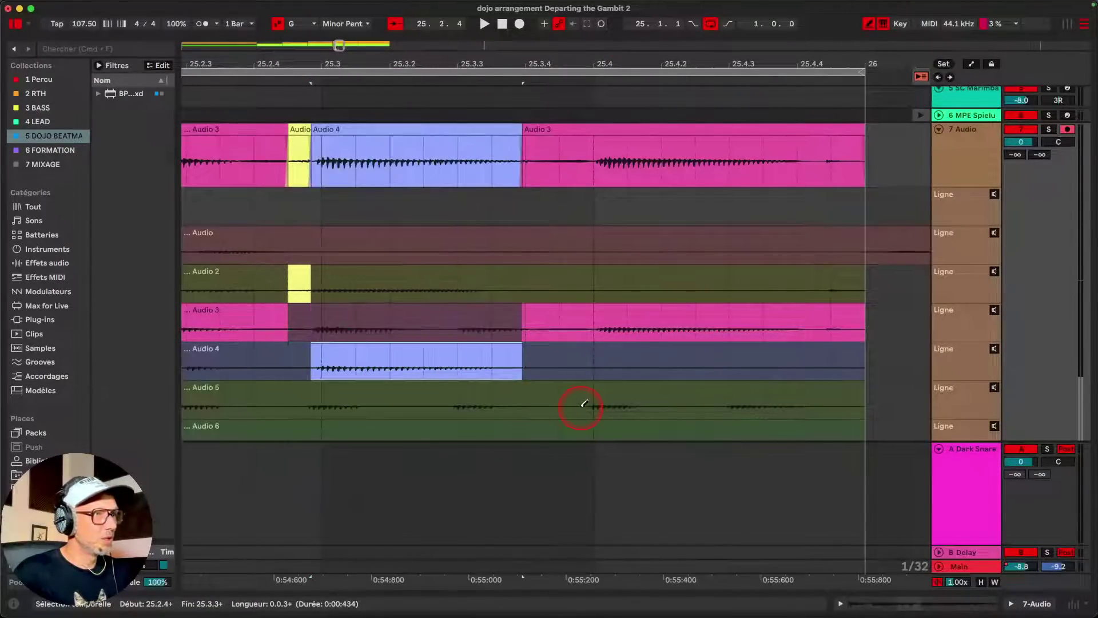
drag(584, 403, 697, 393)
scroll(705, 383, right, 3)
scroll(704, 382, right, 2)
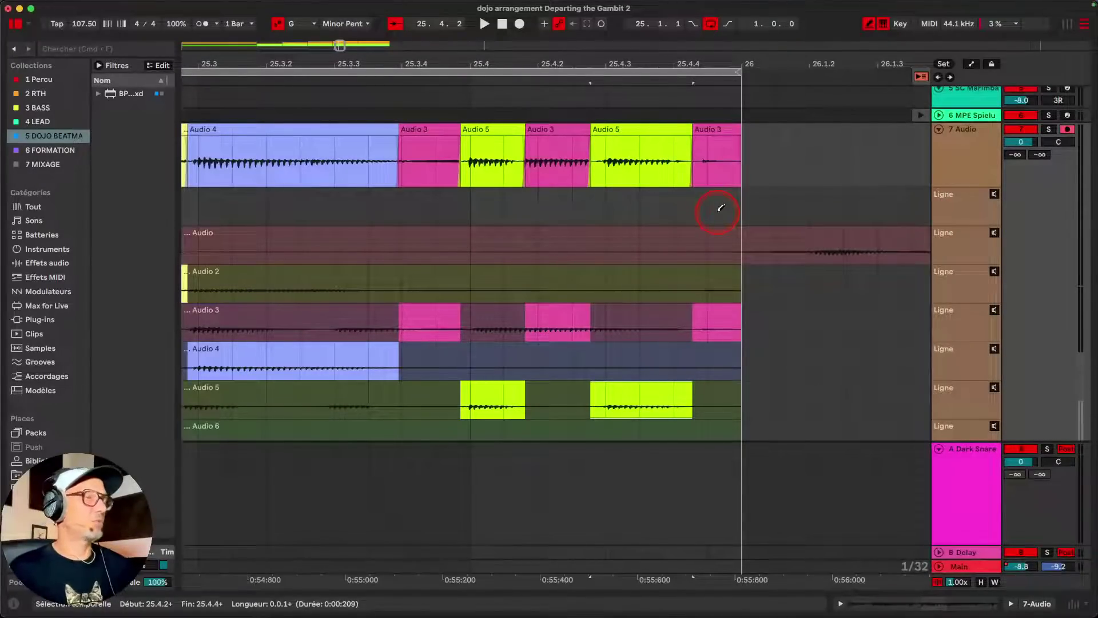
Return to an overview of the whole comp and open the available commands for the 7 Audio track
scroll(721, 208, down, 1)
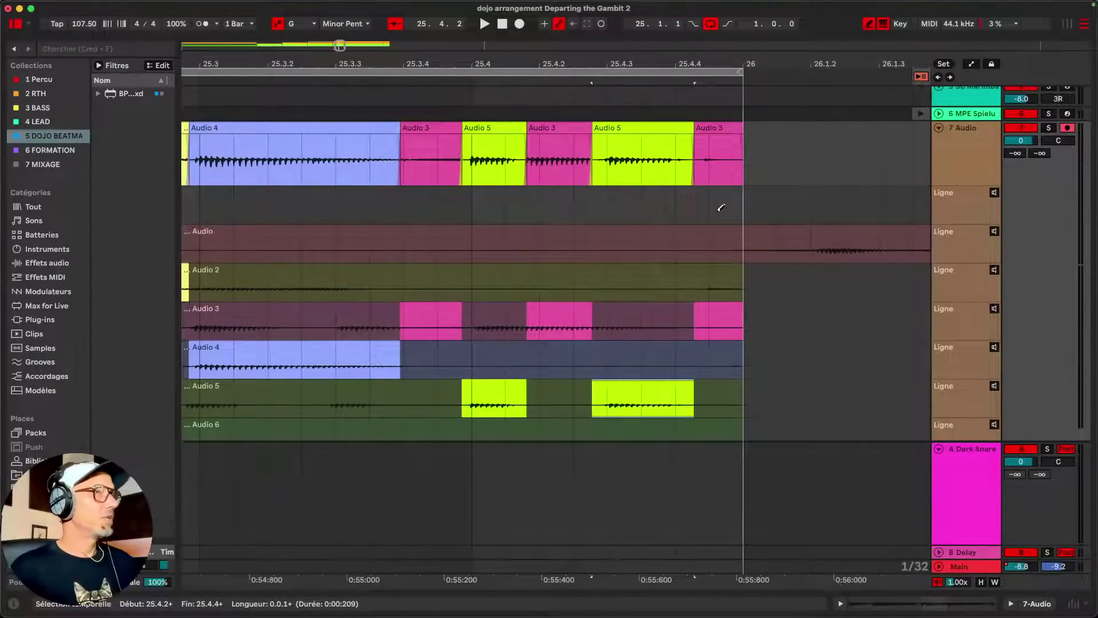
click(612, 216)
drag(569, 54, 571, 65)
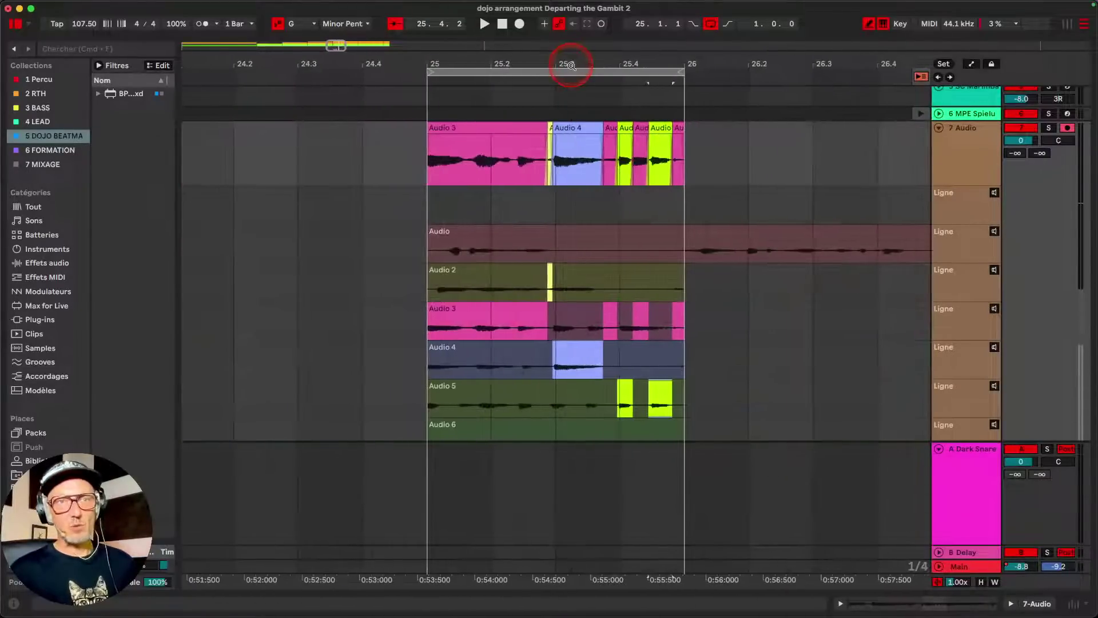
right_click(962, 151)
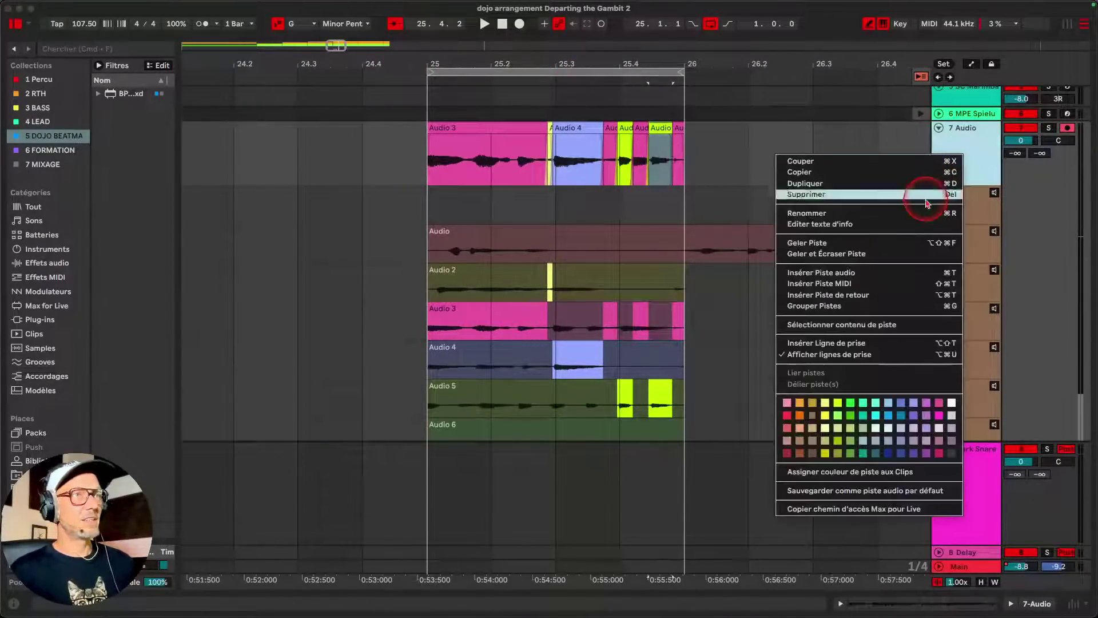